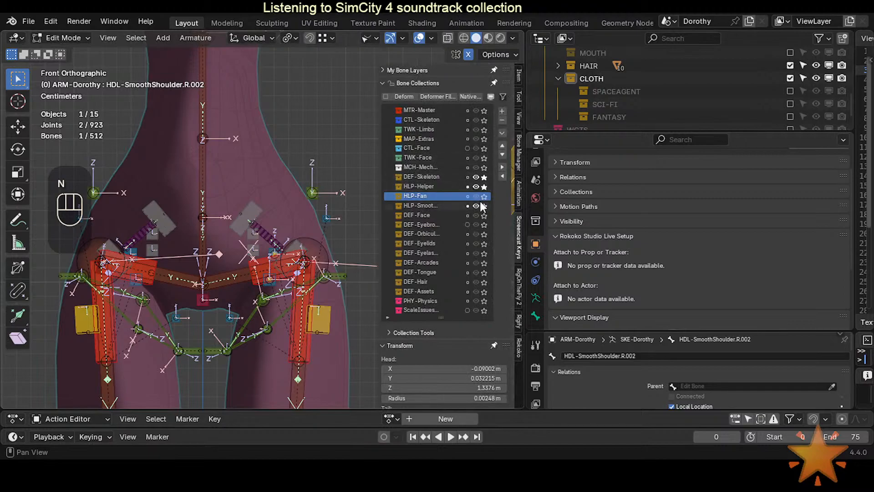
Remove the solo status from the DEF-Skeleton and HLP-Helper bone collections so only the smoother helper collection stays soloed.
left_click(484, 182)
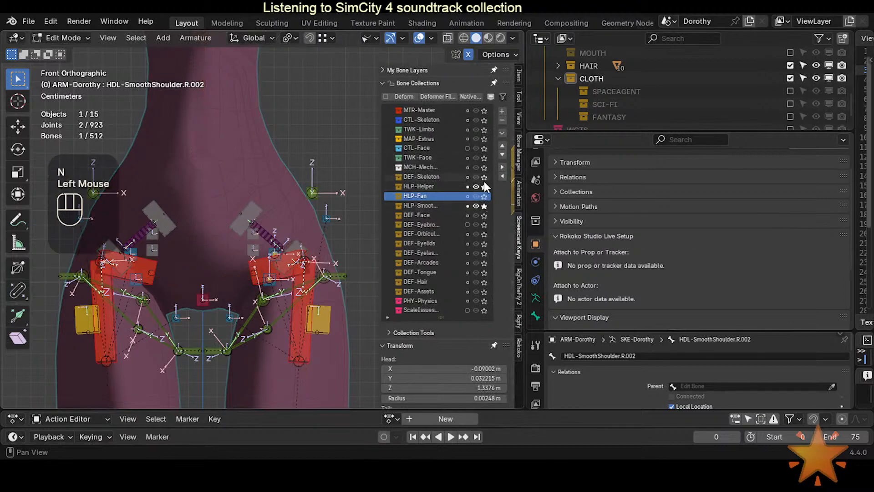
left_click(486, 185)
key("n")
scroll(277, 235, "up", 2)
scroll(276, 235, "up", 2)
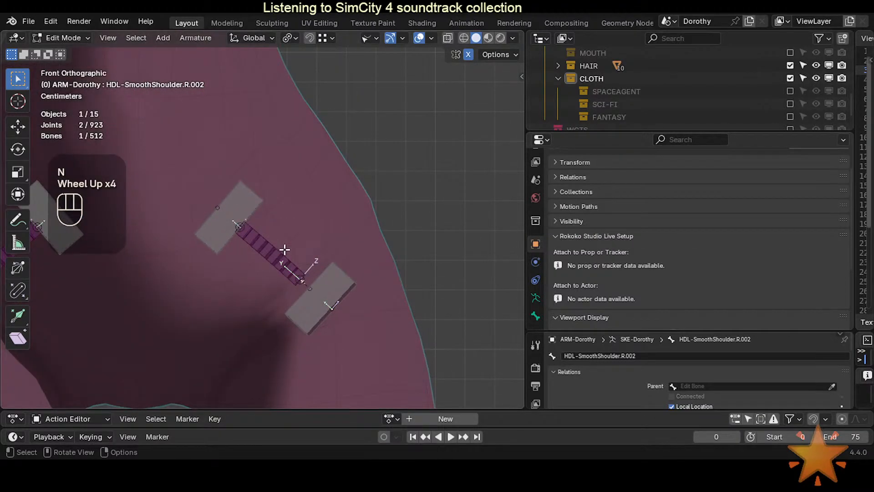
Examine the names and parents of the hip and knee bendy bones and their handle bones.
left_click(254, 215)
left_click(275, 246)
left_click(236, 211)
left_click(258, 250)
left_click(319, 293)
left_click(286, 269)
scroll(286, 269, "down", 2)
middle_click_drag(278, 269, 293, 84, "shift")
scroll(275, 190, "up", 1)
left_click(268, 228)
left_click(262, 230)
left_click(261, 232)
left_click(260, 232)
Examine the bendy bones and handles at both ankles and compare their names with the knee bones.
scroll(260, 231, "down", 3)
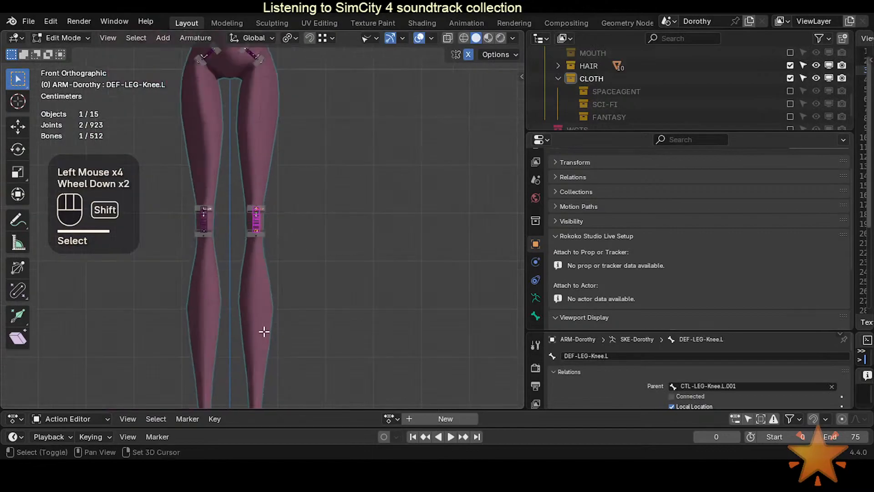
middle_click_drag(262, 332, 288, 257, "shift")
left_click(264, 239)
scroll(257, 273, "up", 2)
left_click(241, 295)
left_click(241, 259)
left_click(249, 299)
left_click(238, 255)
left_click(234, 274)
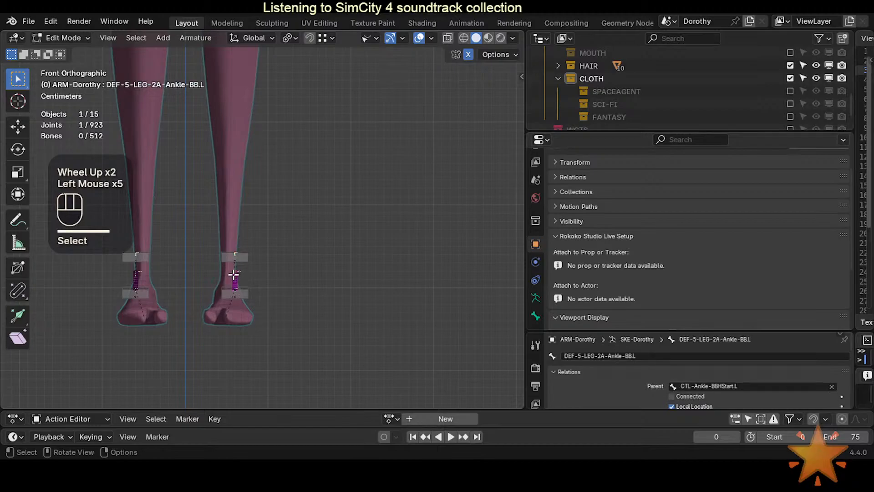
middle_click_drag(234, 274, 238, 279, "shift")
scroll(234, 287, "up", 3)
left_click(136, 295)
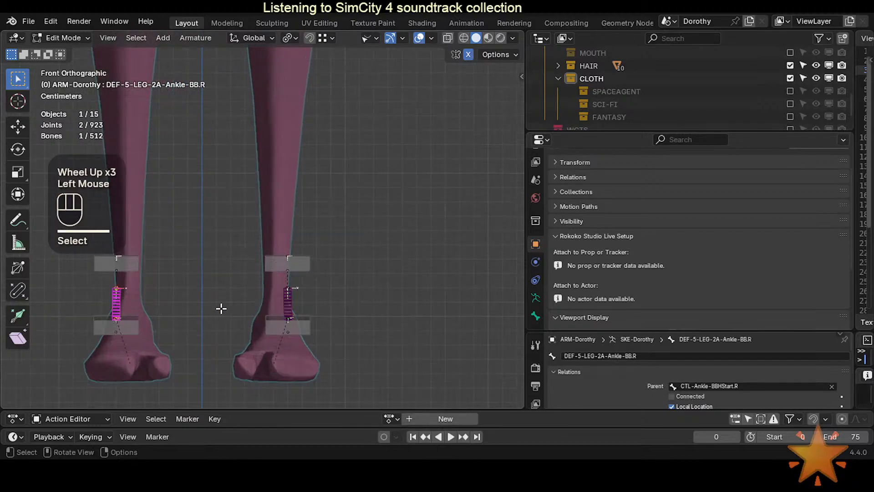
left_click(287, 306)
left_click(119, 305, "shift")
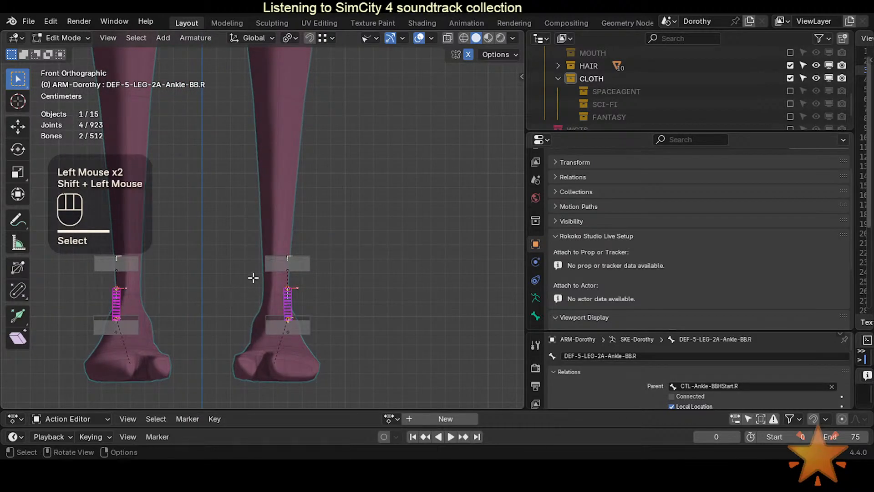
scroll(250, 250, "down", 2)
middle_click_drag(250, 250, 254, 257, "shift")
middle_click_drag(266, 139, 297, 168, "shift")
left_click(296, 169)
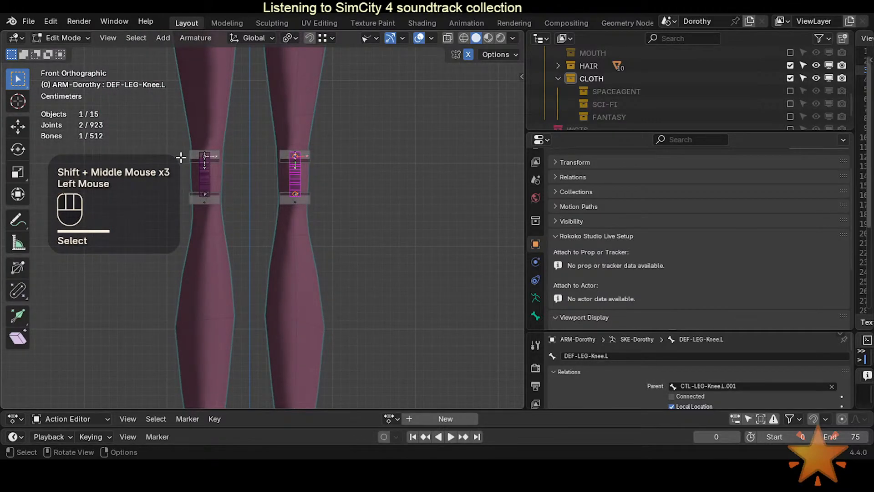
left_click(205, 175)
Select the bendy bones of both ankles and open Batch Rename for them, with the dialog clear of the feet.
middle_click_drag(238, 274, 269, 136, "shift")
left_click(217, 315)
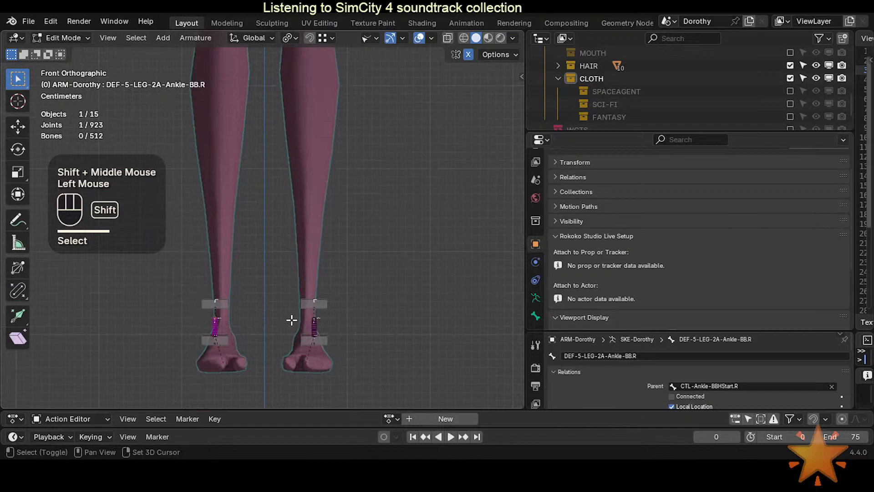
left_click(324, 317, "shift")
scroll(328, 308, "up", 2)
key("ctrl+F2")
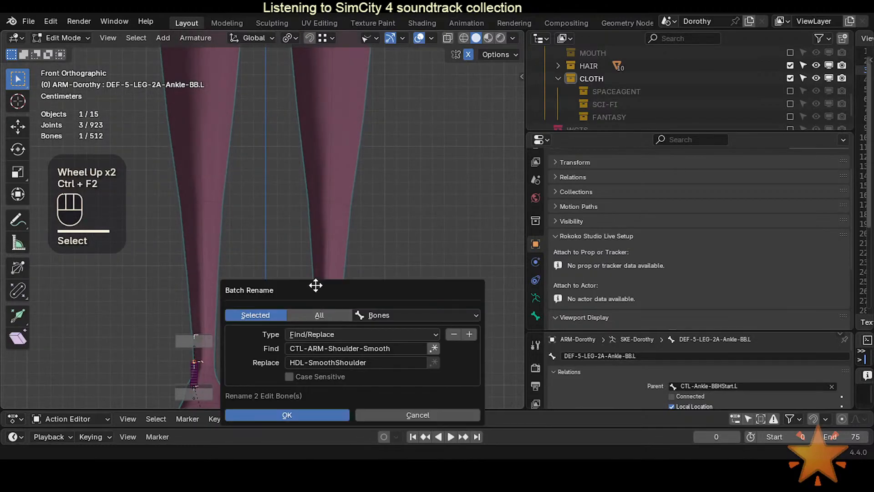
middle_click_drag(325, 296, 312, 221, "shift")
key("ctrl+F2")
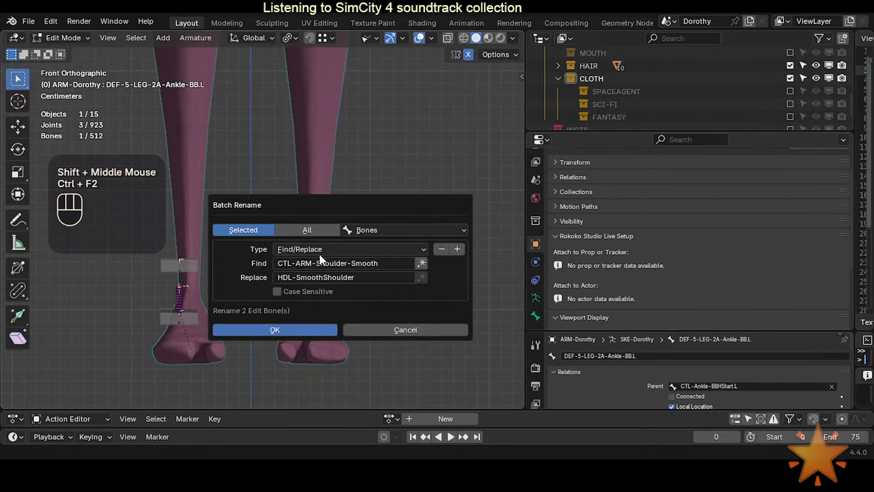
left_click_drag(317, 220, 371, 122)
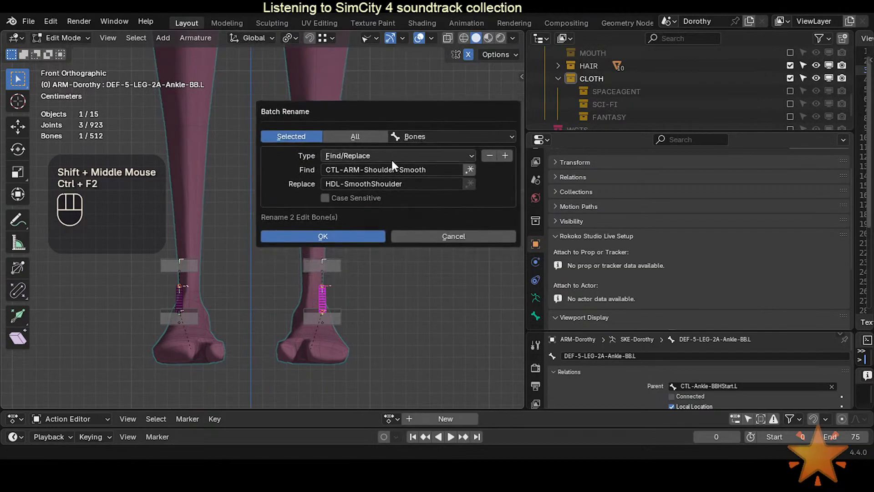
Set the Batch Rename search text to DEF-5-LEG-2A-Ankle-BB.
left_click(384, 169)
key("ctrl+a")
type("DEF")
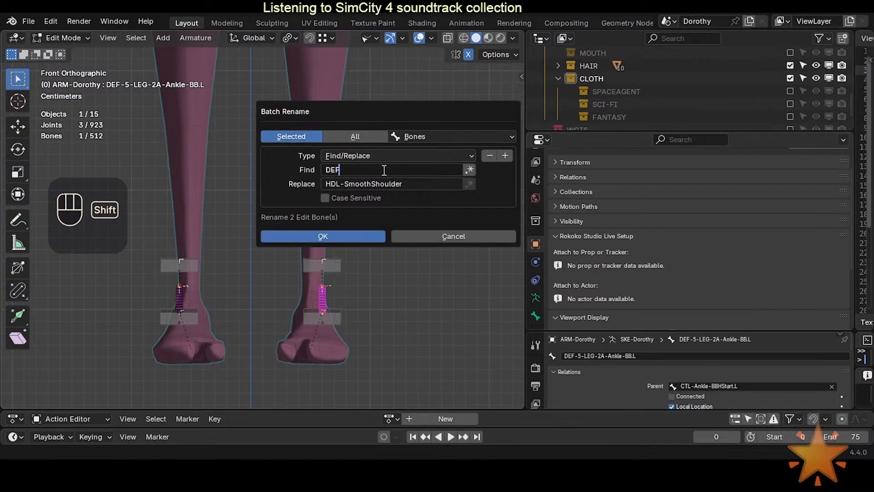
type("-5-LEG-2A-")
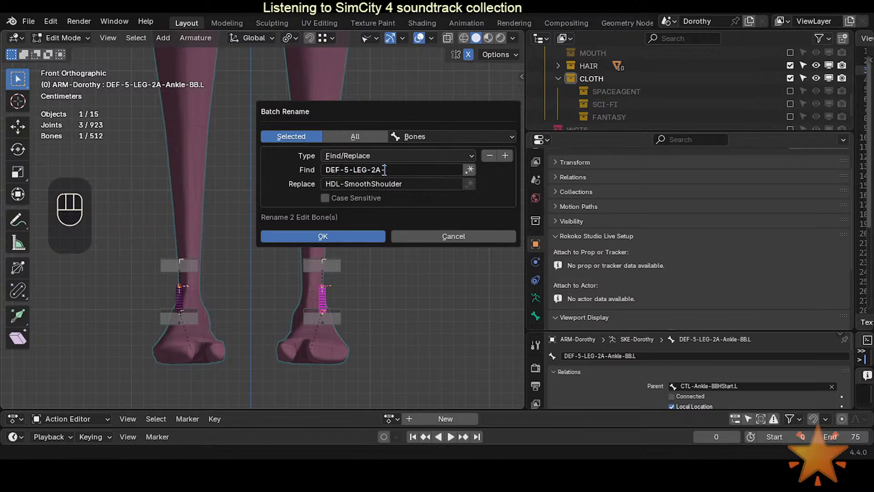
type("Ankle")
type("-BB")
key("Tab")
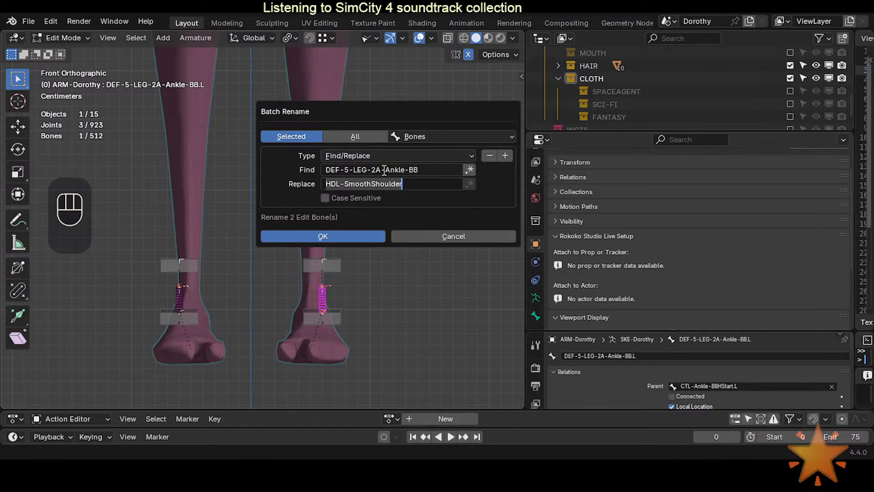
Begin the replacement name with the prefix HLP3-.
key("shift")
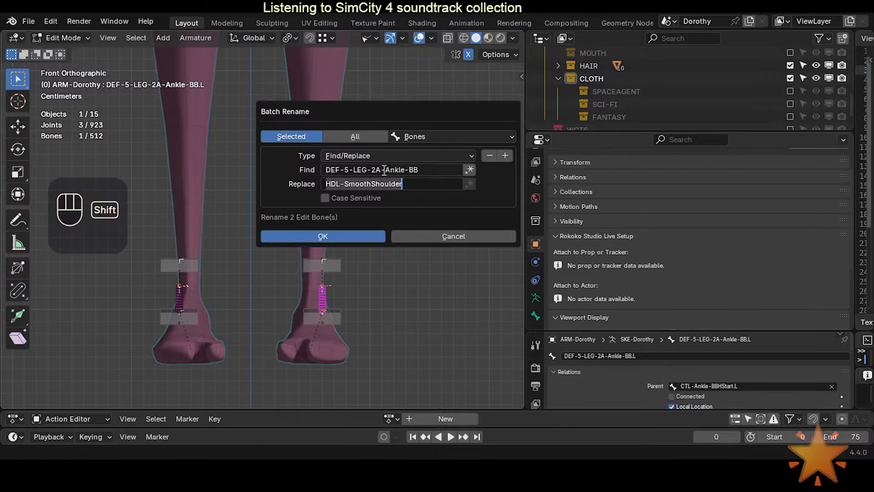
type("HLP")
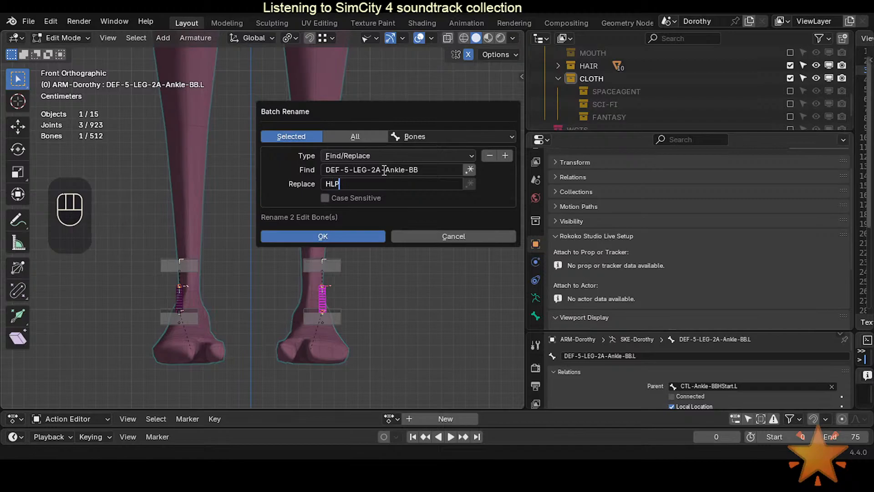
type("3-")
key("Left")
key("Left")
key("Left")
key("Left")
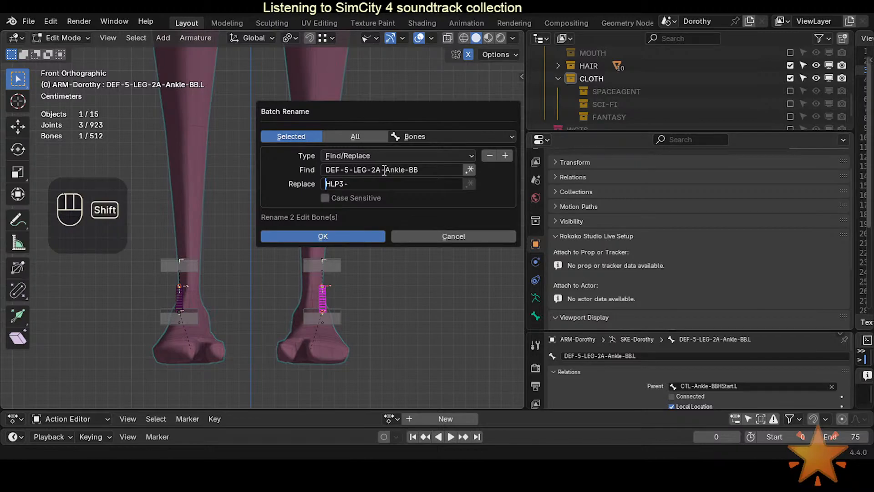
key("shift+Right")
key("shift+Right")
key("BackSpace")
type("LP")
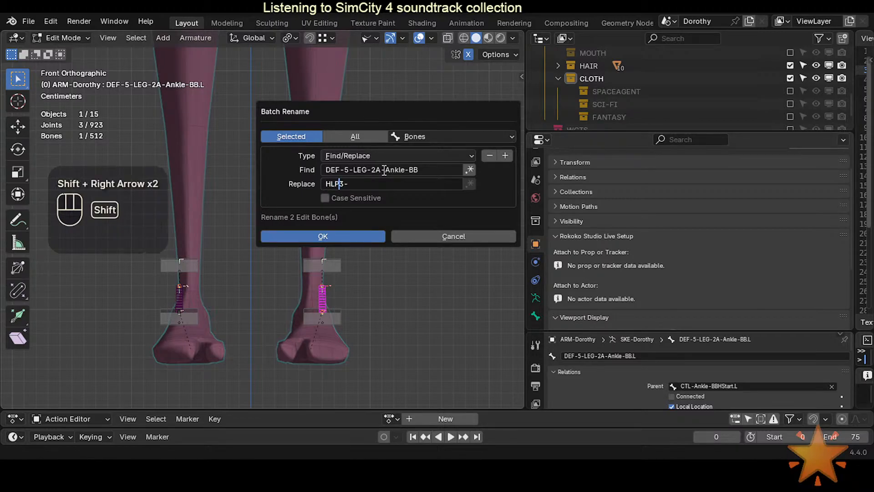
key("End")
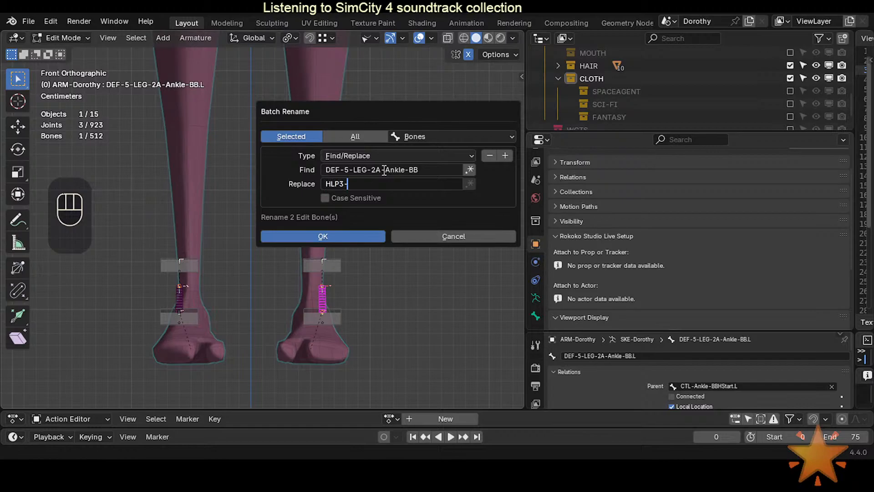
key("End")
Complete the replacement name as HLP3-SmootherAnkle and apply the rename to both ankle bones.
type("Smoth")
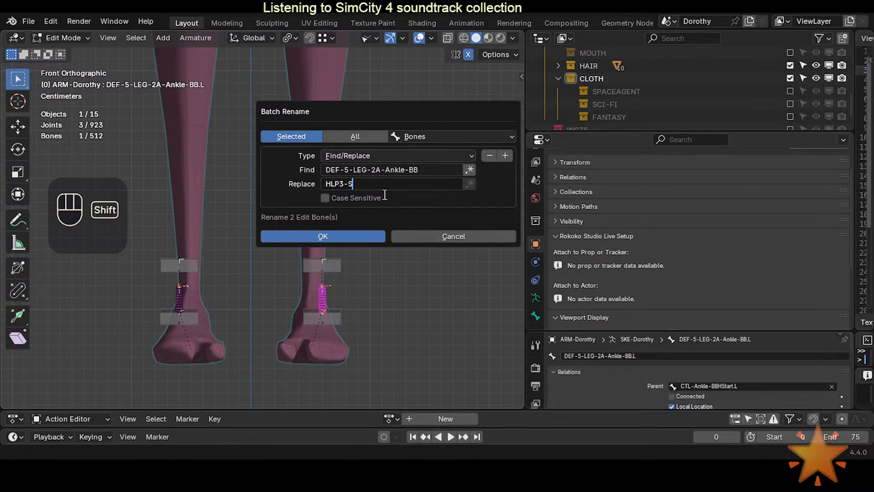
key("BackSpace")
key("BackSpace")
type("other")
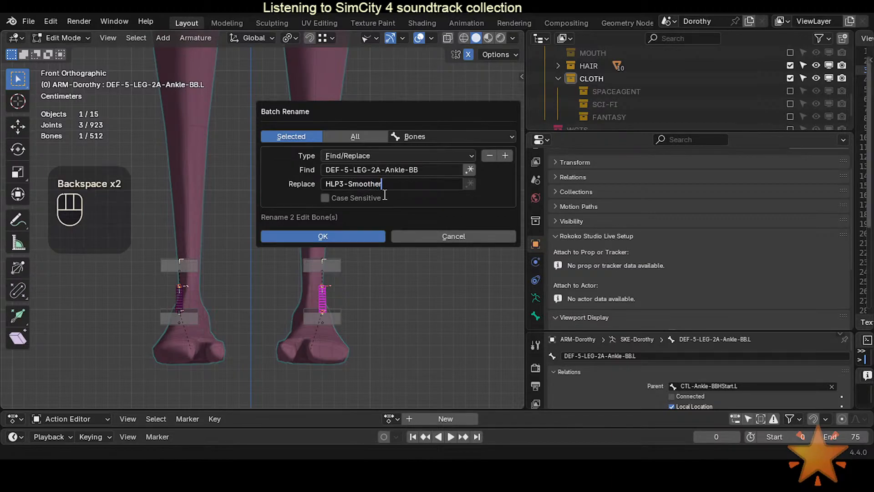
type("Ankle")
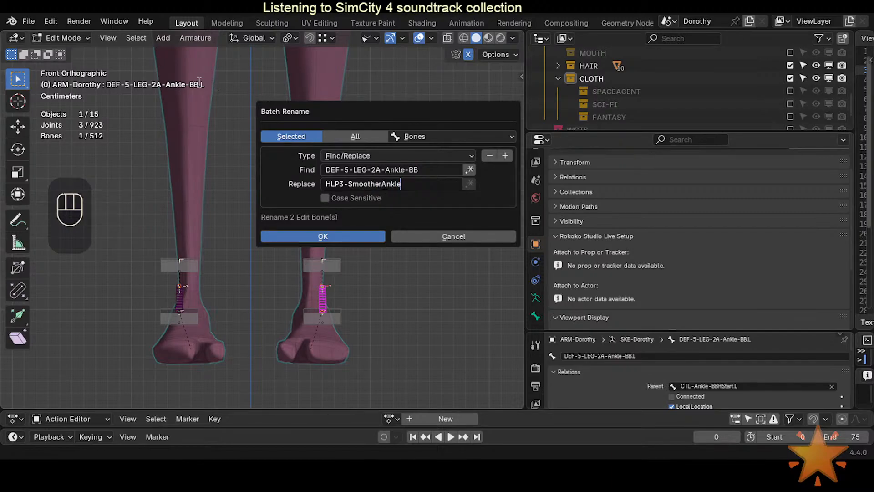
left_click(349, 235)
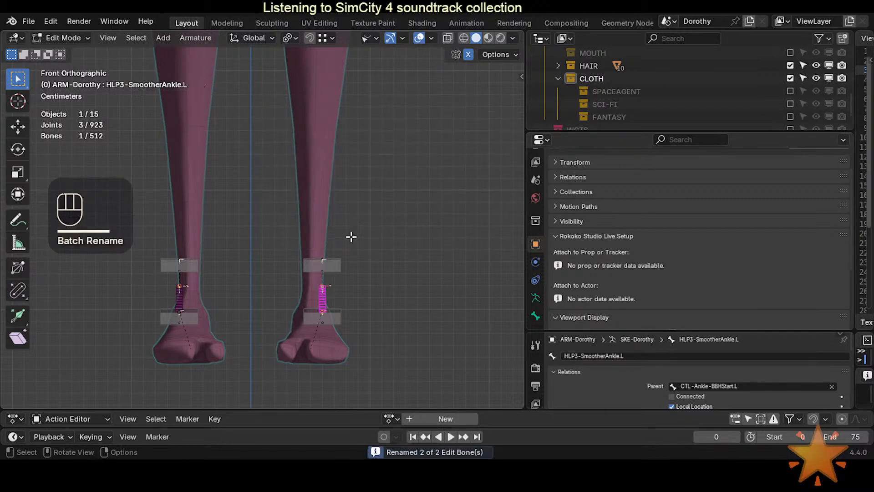
Check the new names of the bendy bones at both ankles by selecting each one in turn.
left_click(180, 300)
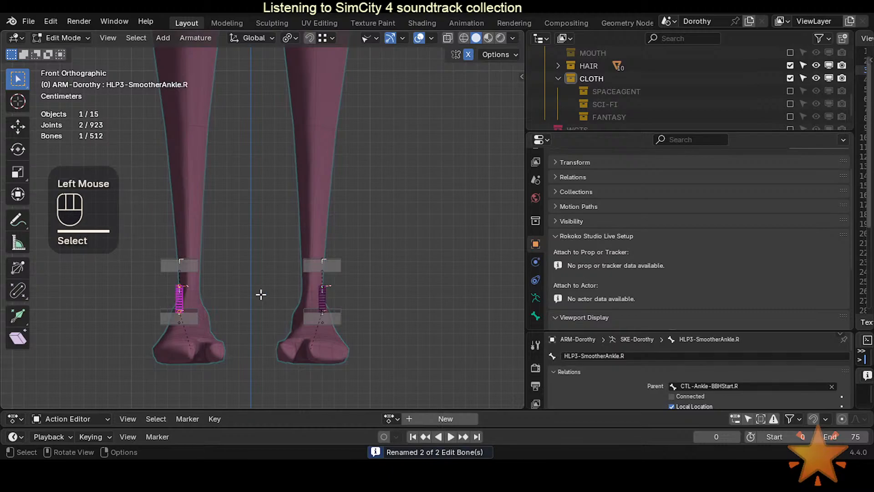
left_click(313, 295)
left_click(183, 300)
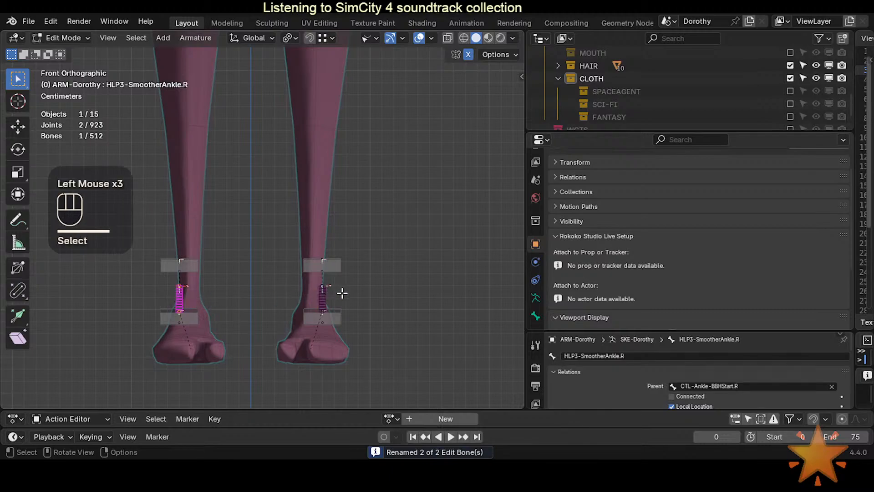
left_click(325, 298)
left_click(181, 297)
left_click(325, 295)
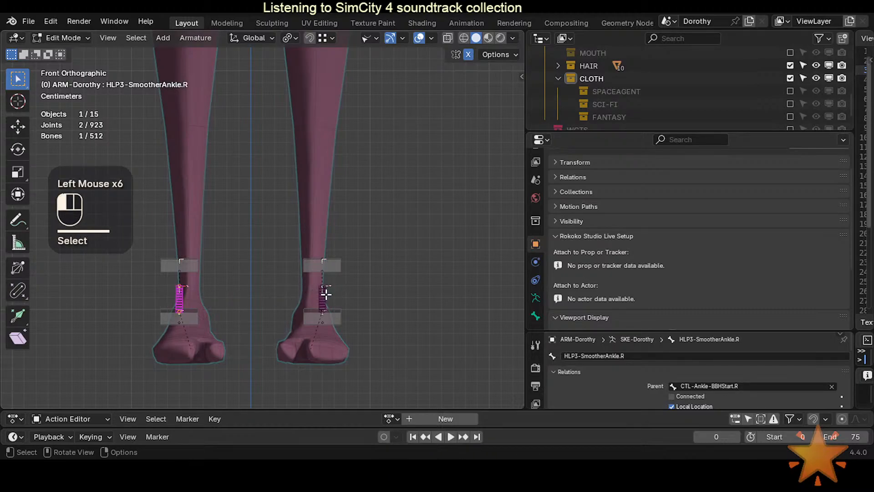
left_click(154, 299)
left_click(182, 297)
left_click(322, 296)
Select the start and end handle bones of both ankles, using Select Mirror with Extend enabled on the left ankle's pair.
left_click(323, 261)
left_click(187, 265, "shift")
left_click(192, 315, "shift")
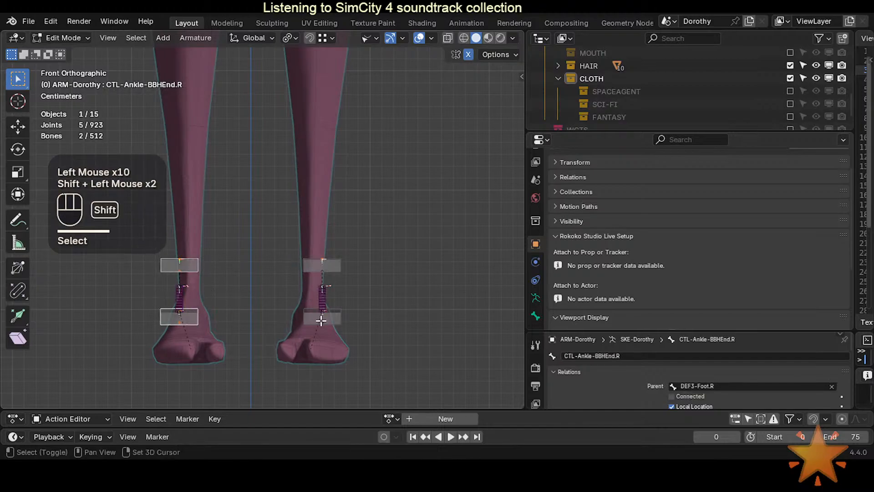
left_click(333, 270, "shift")
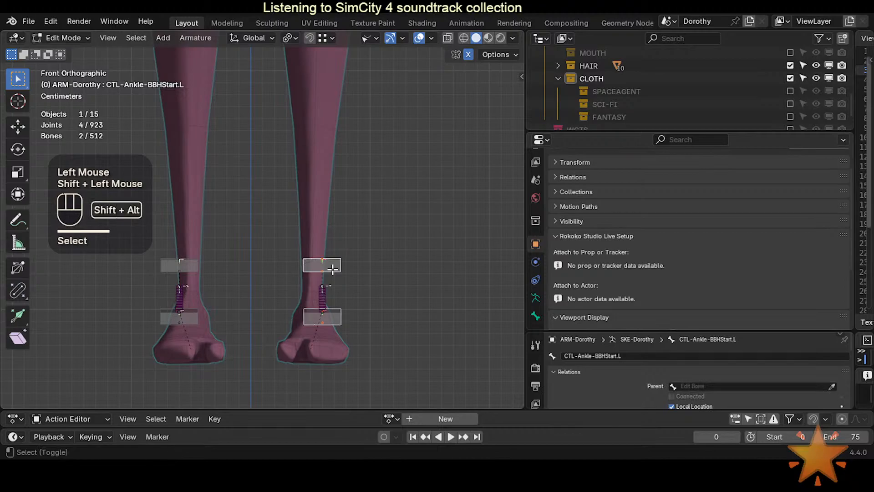
key("shift+alt+x")
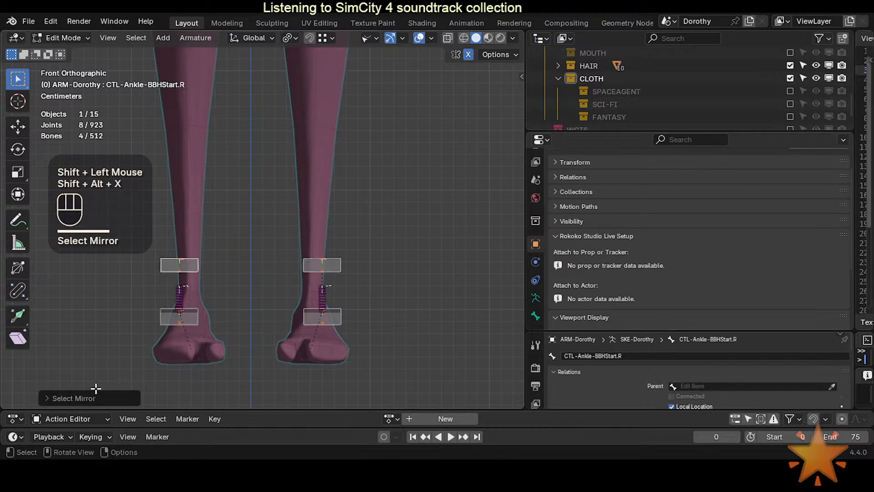
left_click(68, 398)
left_click(119, 395)
left_click(119, 395)
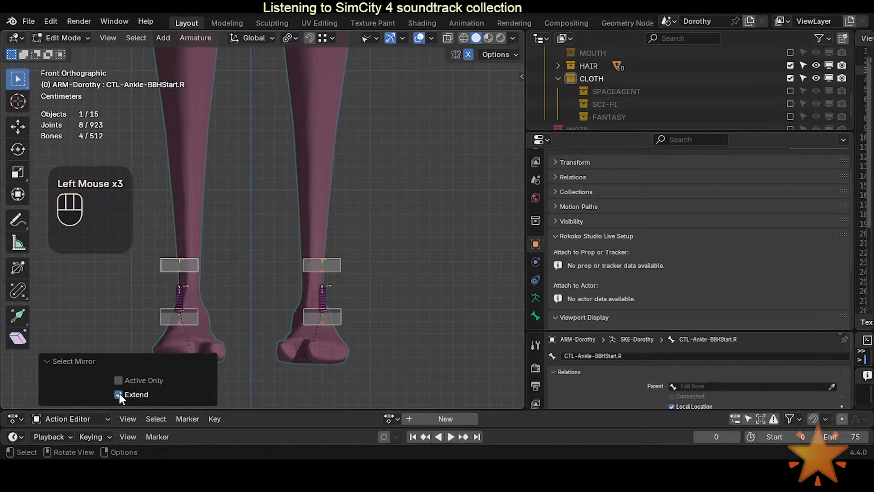
key("shift+alt+x")
key("shift+alt+x")
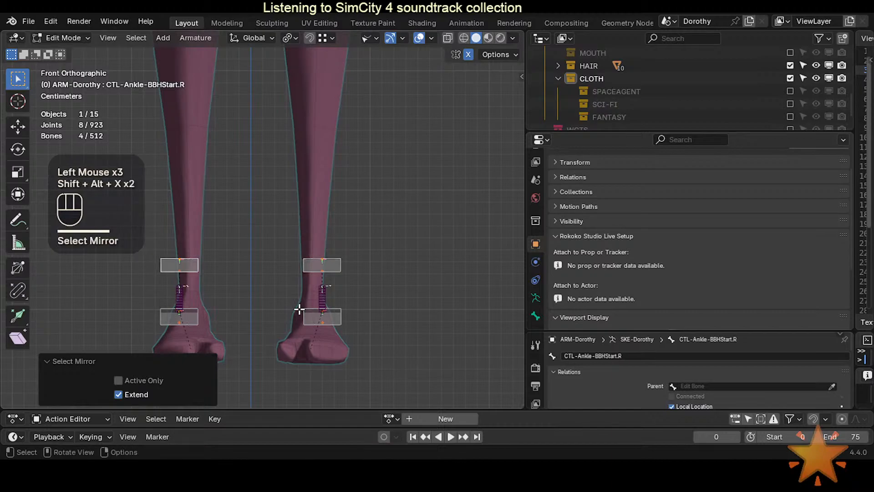
Set up a batch rename of the selected ankle handle bones that finds CTL-Ankle-BBHStart.
key("ctrl+F2")
left_click(343, 315)
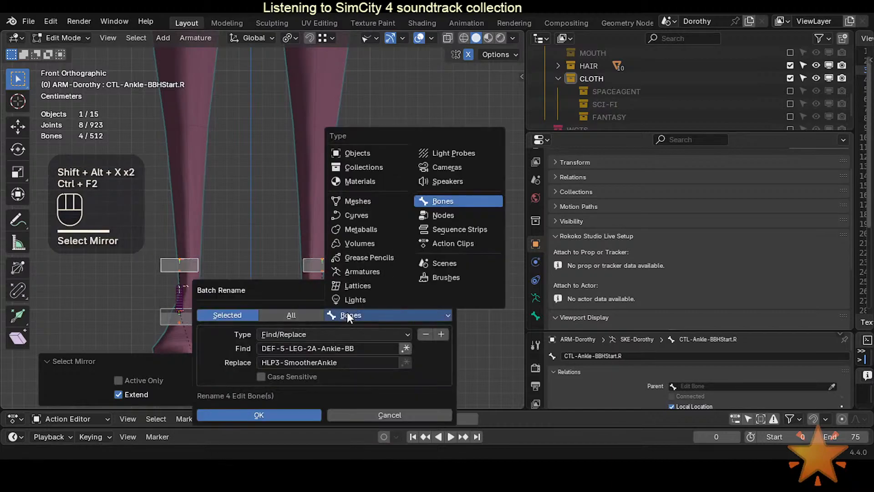
left_click(347, 312)
left_click(276, 346)
type("CTL-Ank")
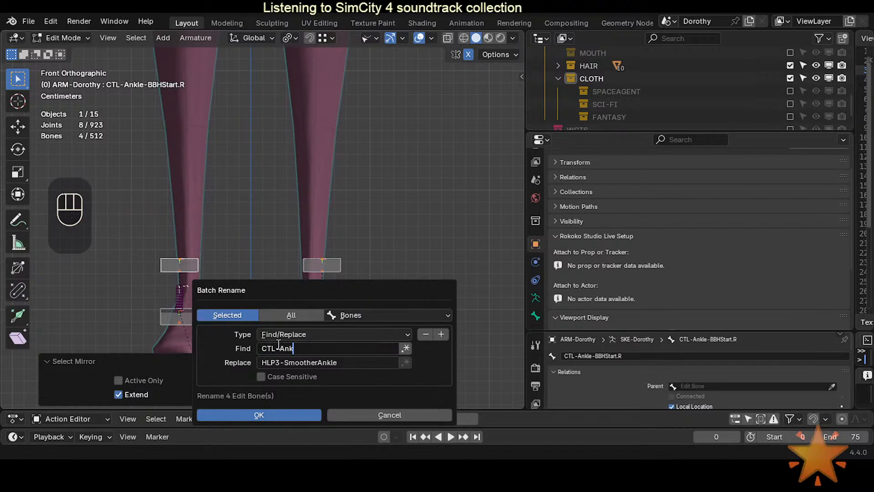
type("le-BBH")
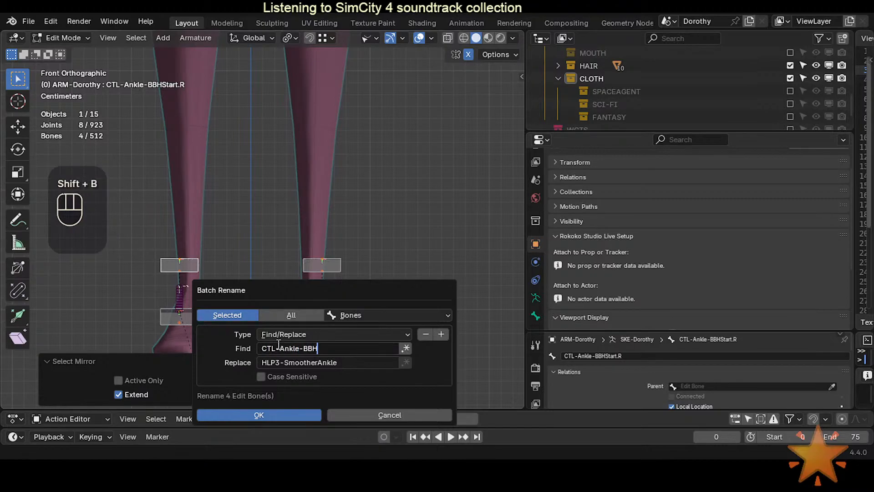
type("Start")
key("Tab")
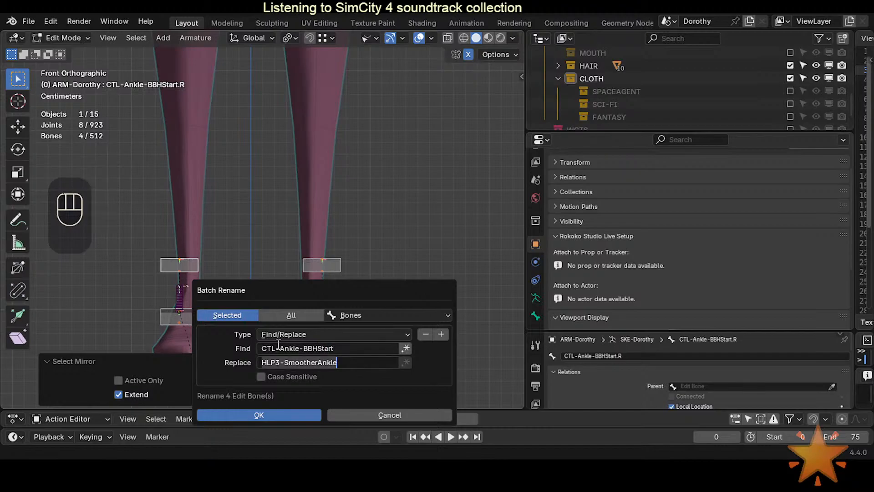
Set the replacement name to HDL-SmootherAnkle and apply the rename to the selected ankle handle bones.
key("shift")
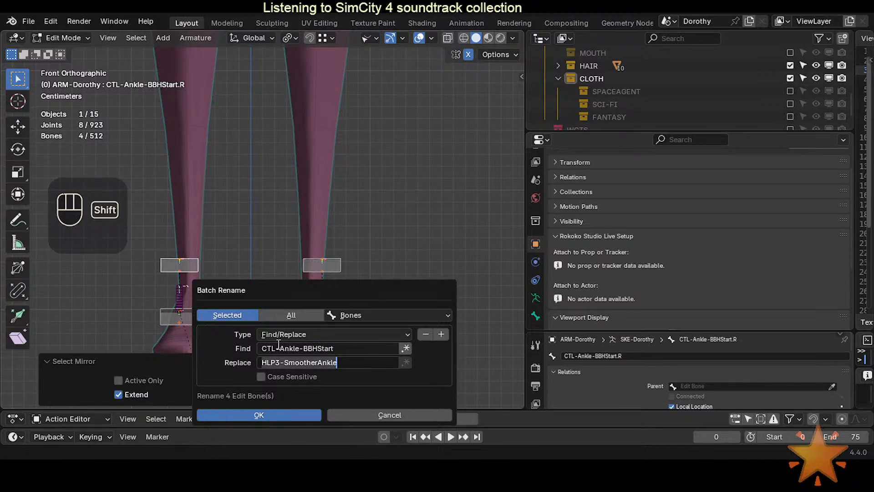
key("ctrl+a")
type("HDL")
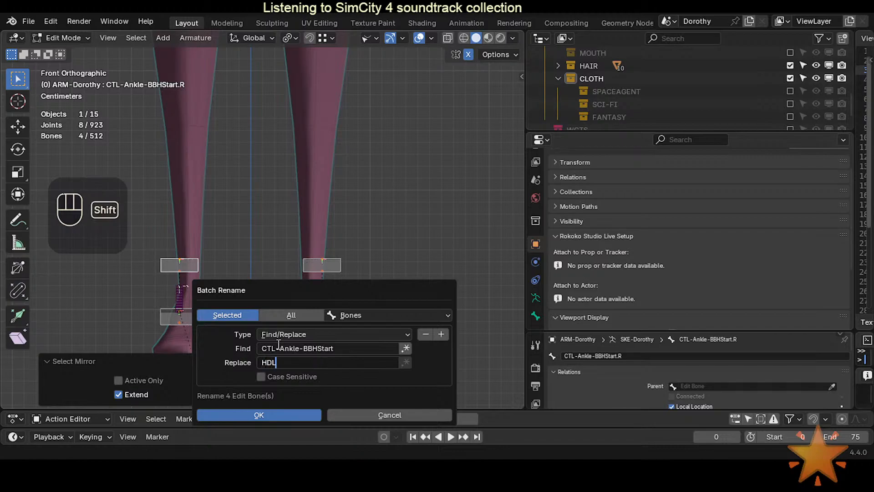
type("-")
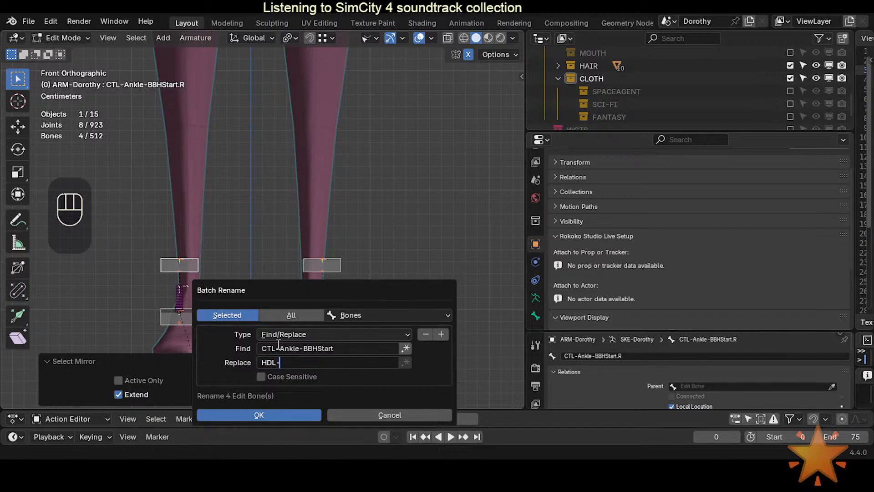
key("Left")
type("3")
key("BackSpace")
key("Right")
key("Left")
key("Right")
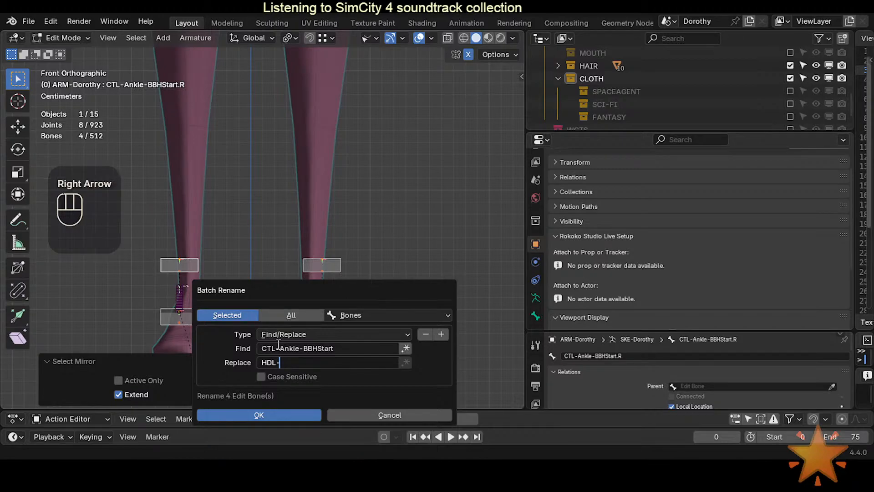
type("Sm")
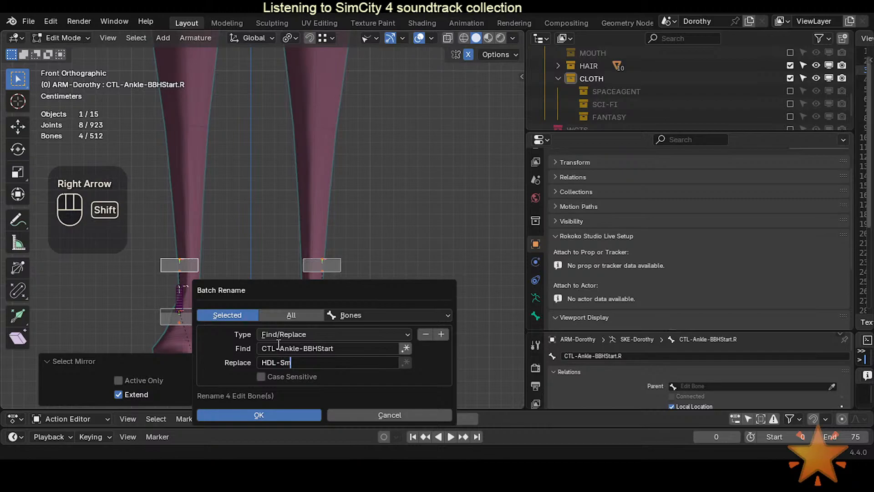
type("ootherAnkle")
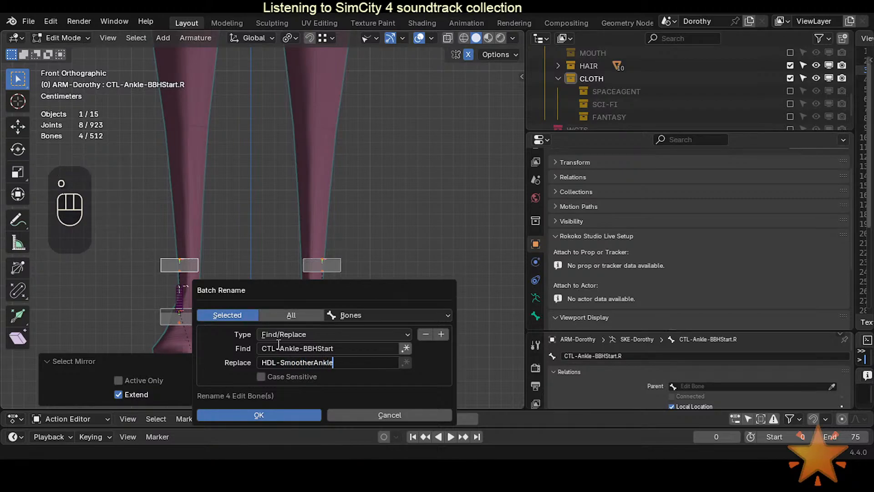
key("Return")
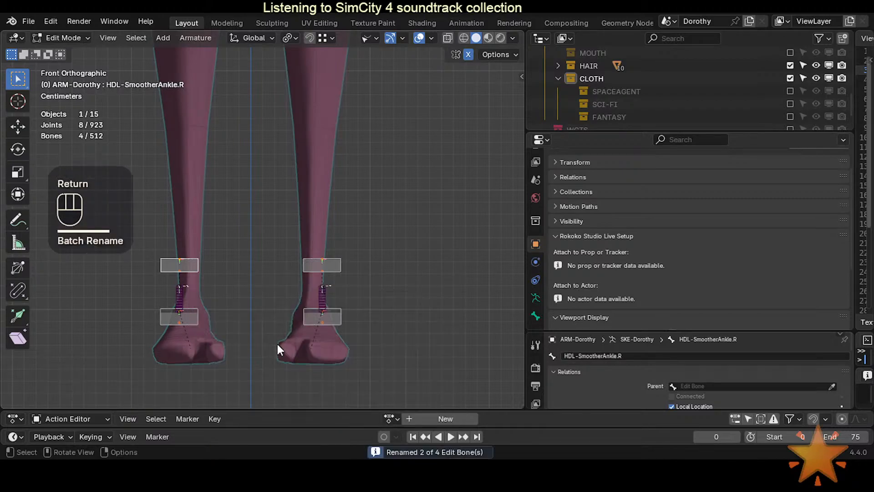
Check the names of the ankle smoothing bones and their start and end handles by selecting them one by one.
left_click(213, 283)
left_click(335, 295)
left_click(242, 273)
left_click(183, 302)
left_click(183, 301)
left_click(181, 314)
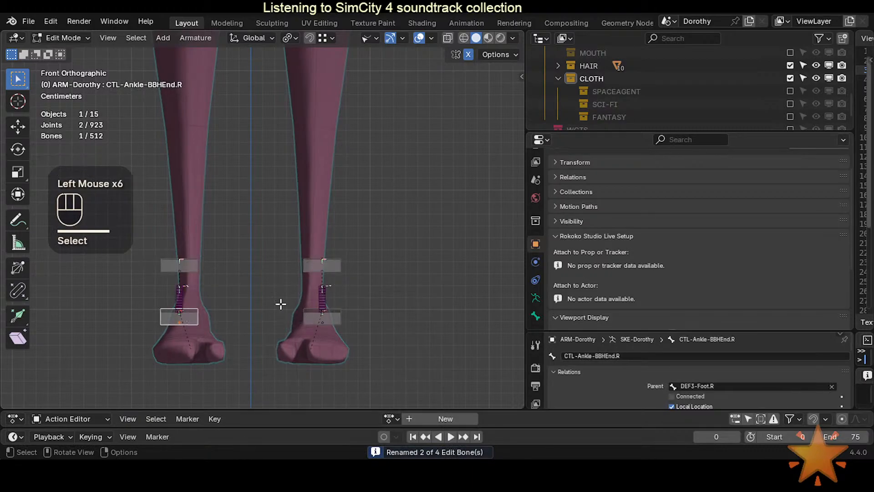
left_click(320, 296, "shift")
Examine the names of the upper and lower handle bones at both knees by selecting each one in turn.
middle_click_drag(312, 174, 280, 318, "shift")
left_click(159, 320)
middle_click_drag(302, 143, 296, 189, "shift")
middle_click_drag(285, 176, 272, 302, "shift")
scroll(279, 201, "down", 2)
scroll(268, 254, "up", 2)
scroll(269, 254, "up", 1)
left_click(259, 216)
middle_click_drag(258, 216, 291, 258, "shift")
left_click(181, 249, "shift")
left_click(182, 222)
left_click(317, 206)
left_click(206, 202)
left_click(312, 209)
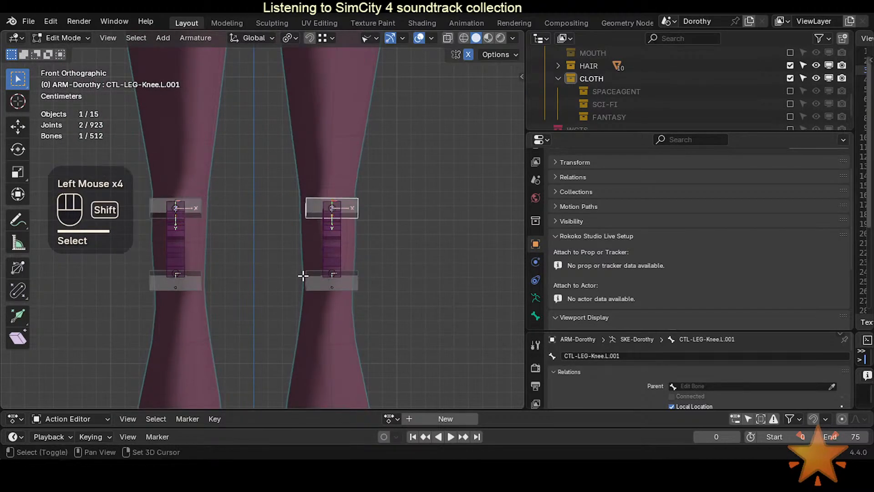
left_click(303, 276, "shift")
left_click(196, 283, "shift")
left_click(205, 210)
left_click(307, 201)
left_click(310, 285)
left_click(182, 281)
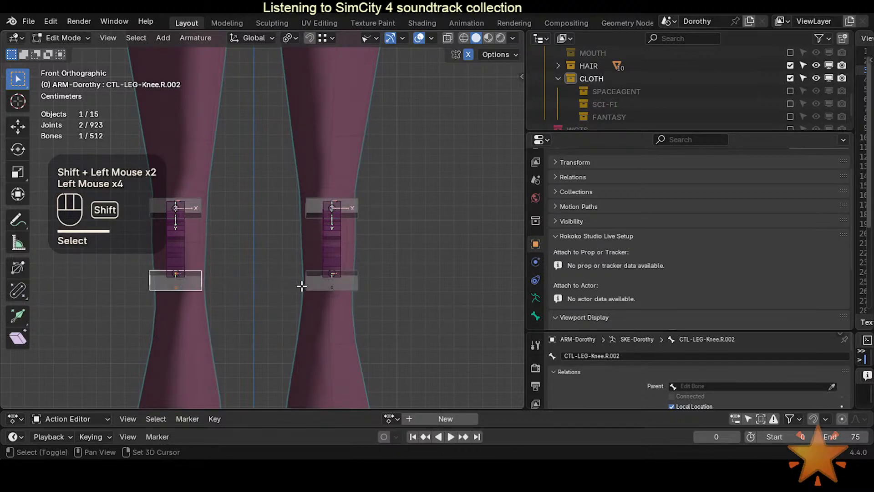
left_click(310, 214, "shift")
Select the bendy bones of both knees and set up a batch rename that finds DEF-LEG-.
left_click(331, 248)
left_click(328, 288)
left_click(323, 247)
left_click(174, 246, "shift")
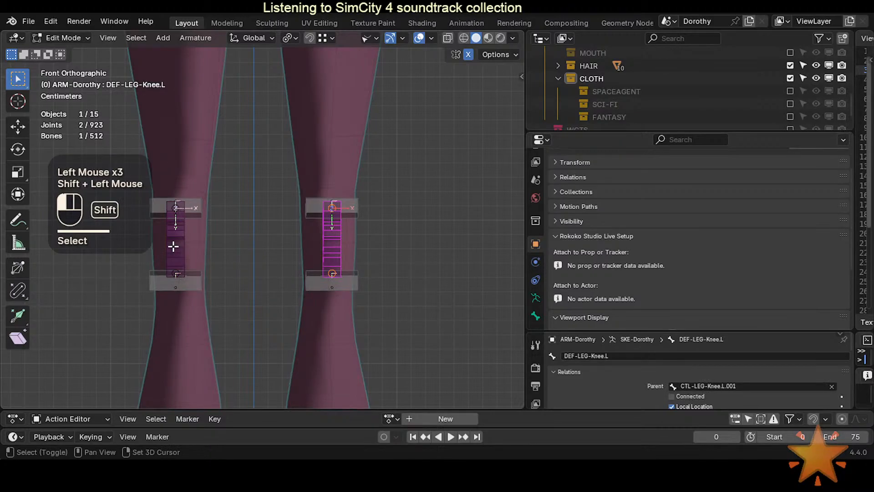
key("ctrl+F2")
left_click(191, 285)
type("DEF")
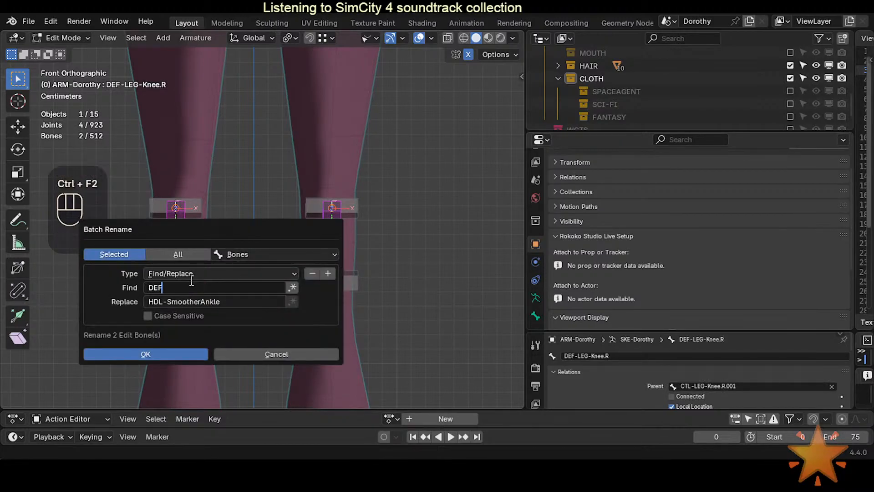
type("-LEG-")
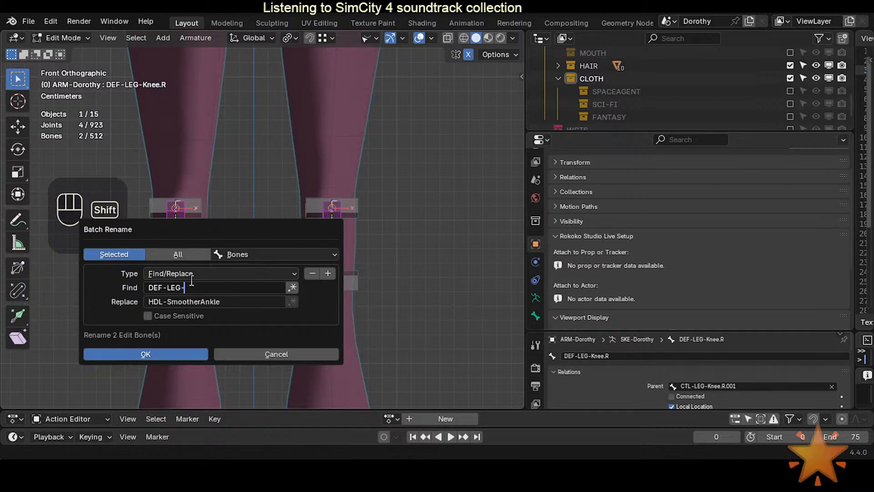
key("Tab")
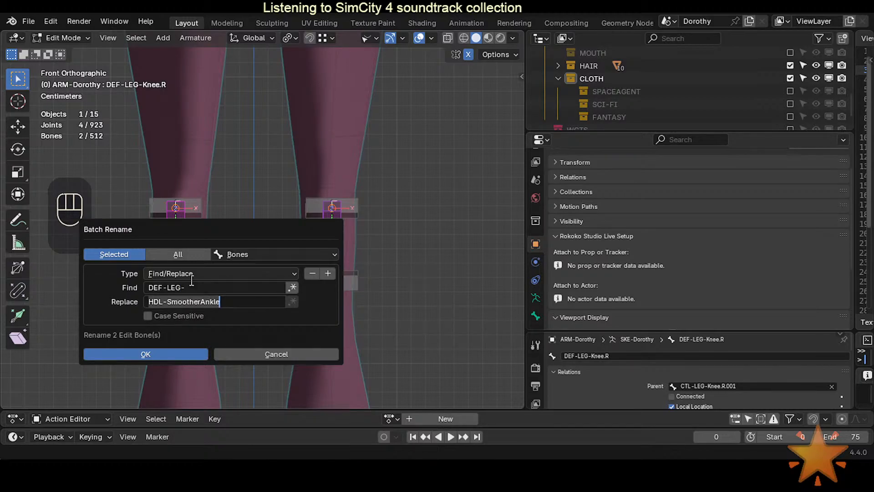
Set the replacement text to HLP3-SmootherKnee and apply the rename to both knee bendy bones.
key("shift")
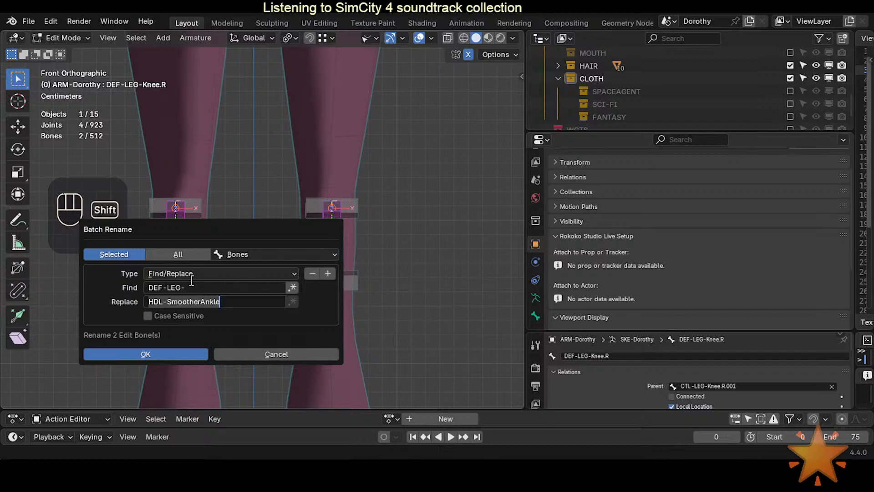
key("shift+Home")
type("HLP3-")
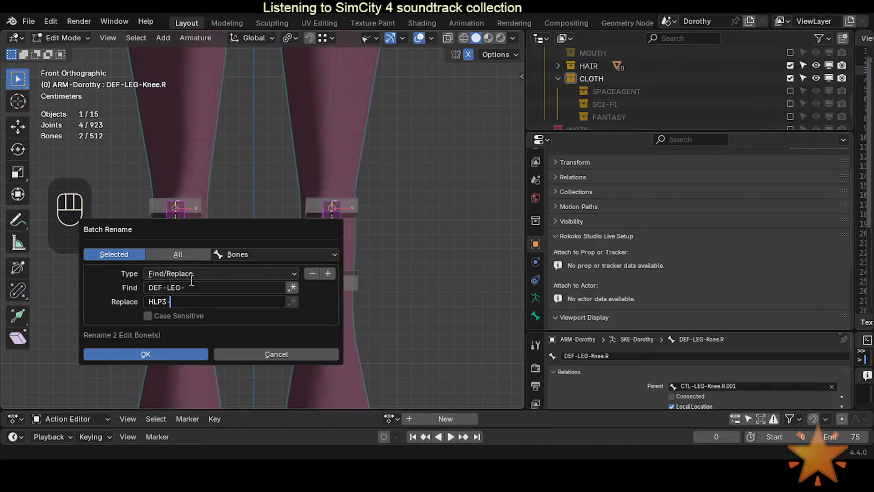
type("Smoother")
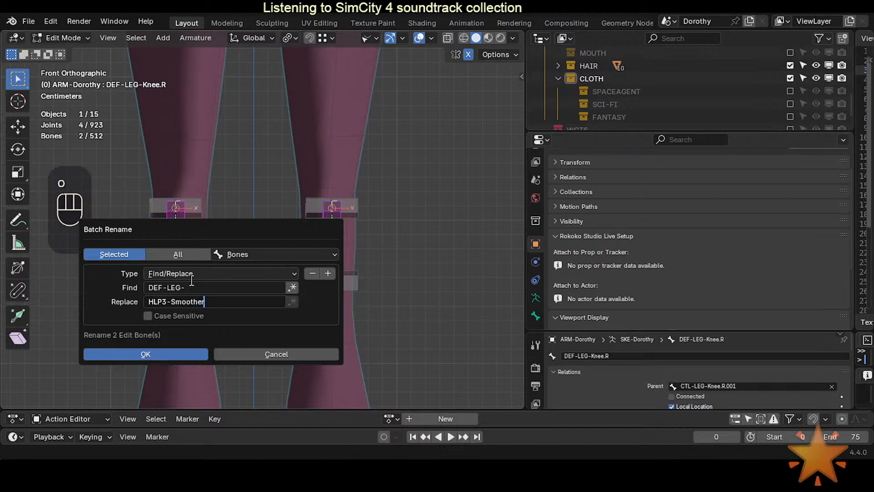
type("Knee")
key("Return")
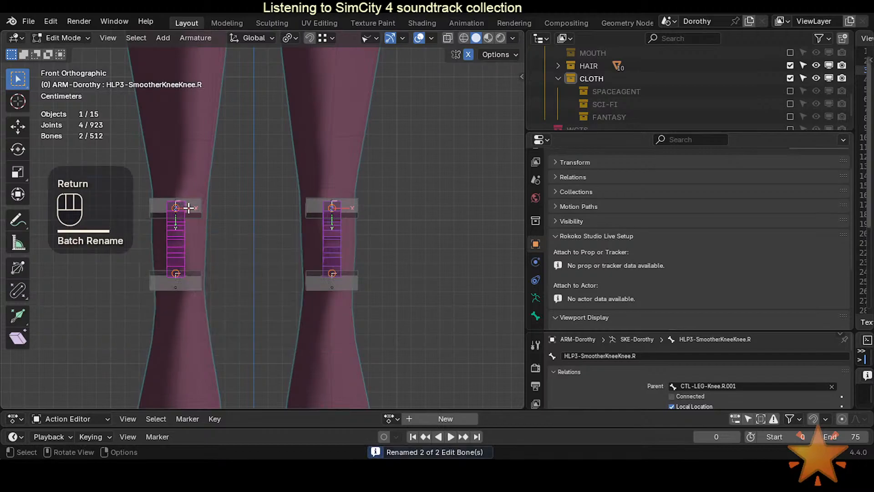
Batch rename both knee bendy bones, replacing the doubled KneeKnee with Knee.
key("ctrl+F2")
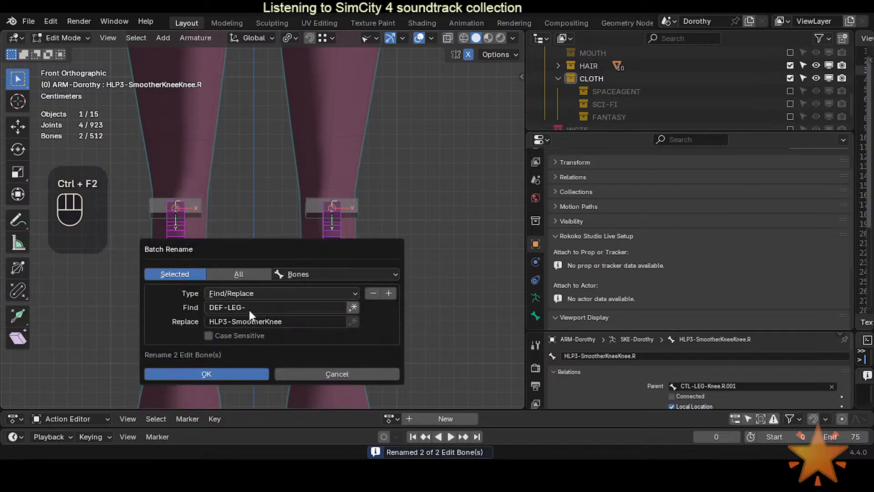
left_click(250, 310)
type("Knee")
key("Tab")
type("Ke")
key("BackSpace")
type("nee")
key("Return")
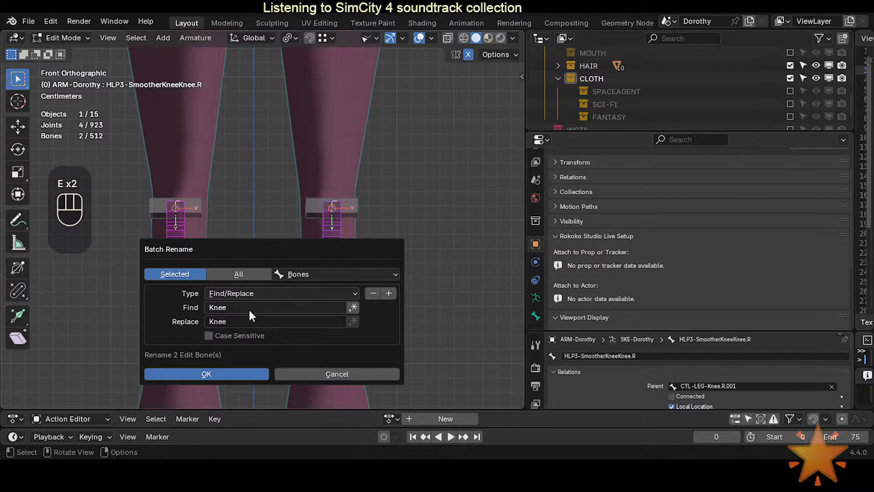
left_click(249, 311)
type("Knee")
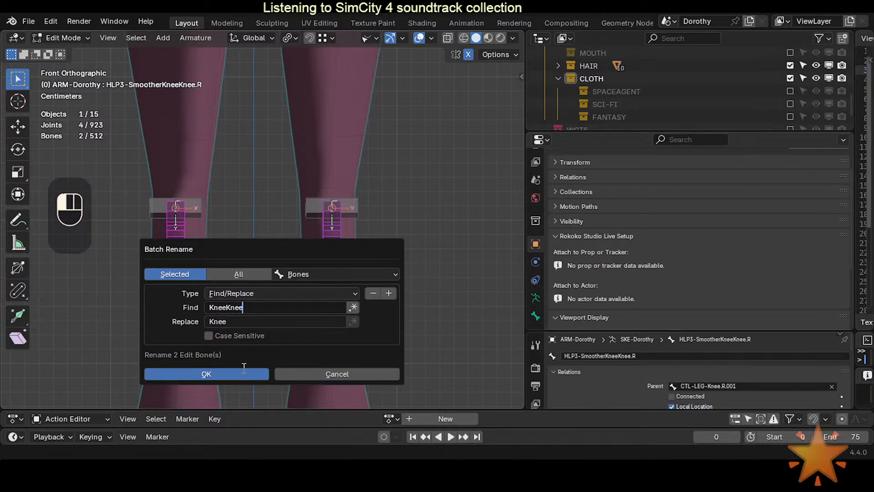
left_click(239, 375)
Check the names of the bendy bones and handle bones at both knees by selecting each one.
left_click(196, 209)
left_click(182, 247)
left_click(335, 245)
left_click(350, 208)
left_click(341, 289)
left_click(190, 289)
left_click(189, 237)
middle_click_drag(189, 237, 194, 302, "shift")
left_click(337, 314, "shift")
left_click(177, 304)
left_click(187, 270)
left_click(335, 273)
Select both handle bones of the left hip and add their right-side counterparts using Select Mirror with Extend enabled.
middle_click_drag(334, 233, 319, 319, "shift")
middle_click_drag(309, 227, 293, 303, "shift")
scroll(221, 296, "up", 2)
left_click(217, 301)
left_click(248, 334)
left_click(253, 332)
left_click(249, 336)
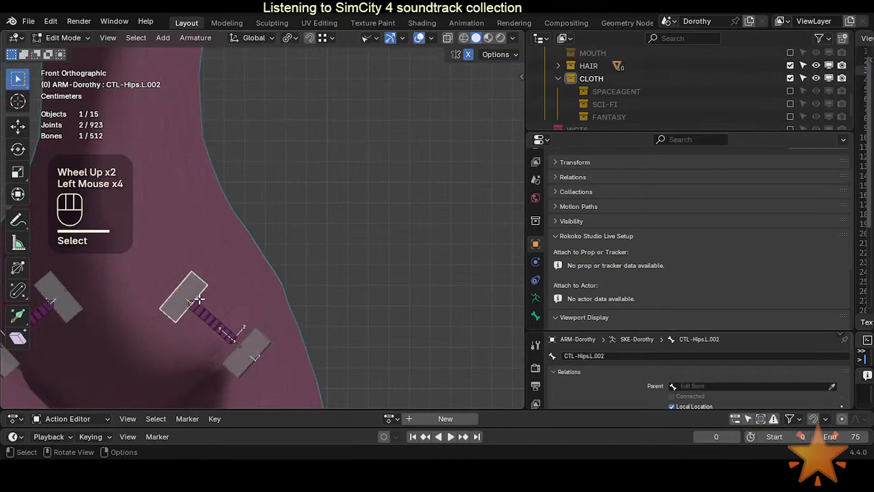
left_click(252, 343, "shift")
key("ctrl+F2")
key("Escape")
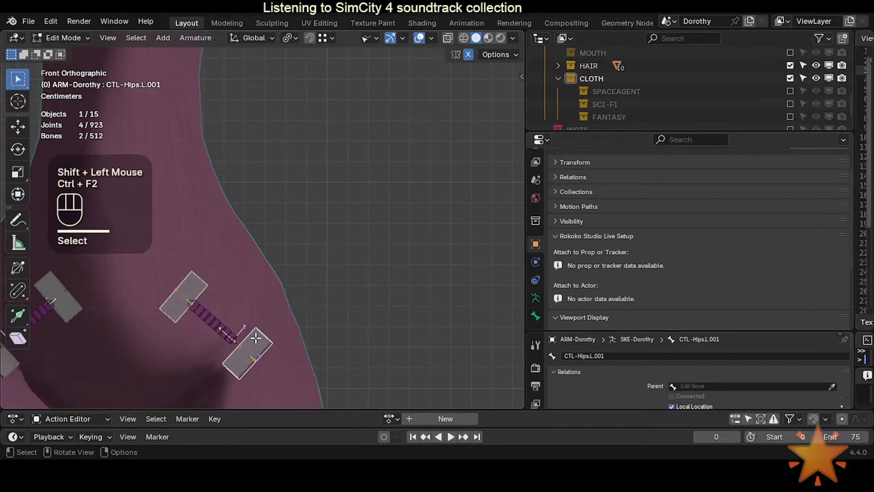
key("shift+alt+x")
Batch rename the four selected hip handle bones, replacing CTL- with HDL-Smoother.
key("ctrl+F2")
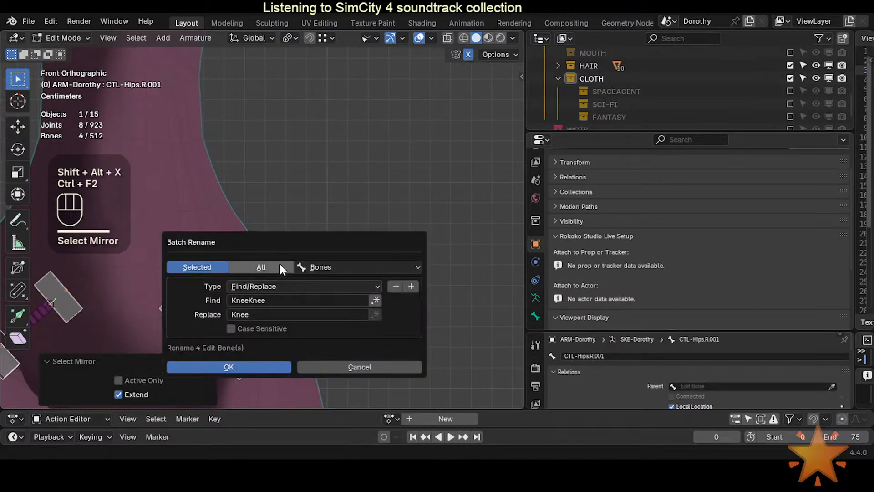
left_click_drag(291, 237, 381, 160)
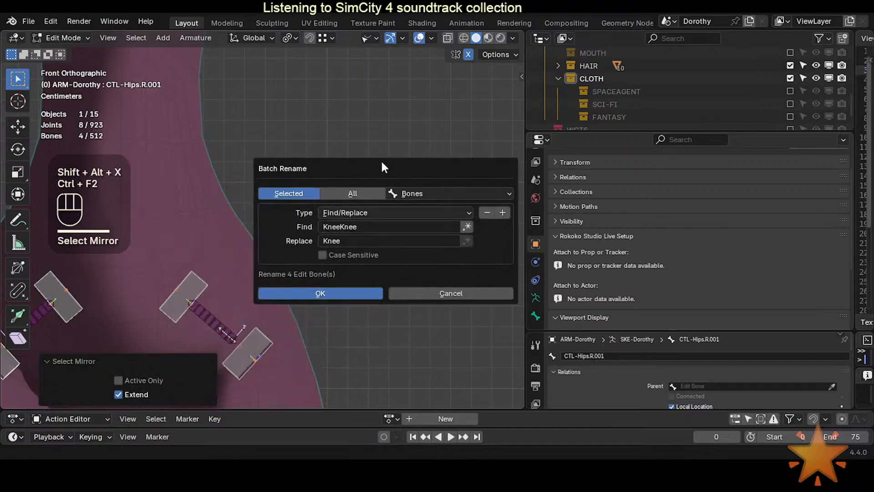
left_click(377, 213)
left_click(358, 227)
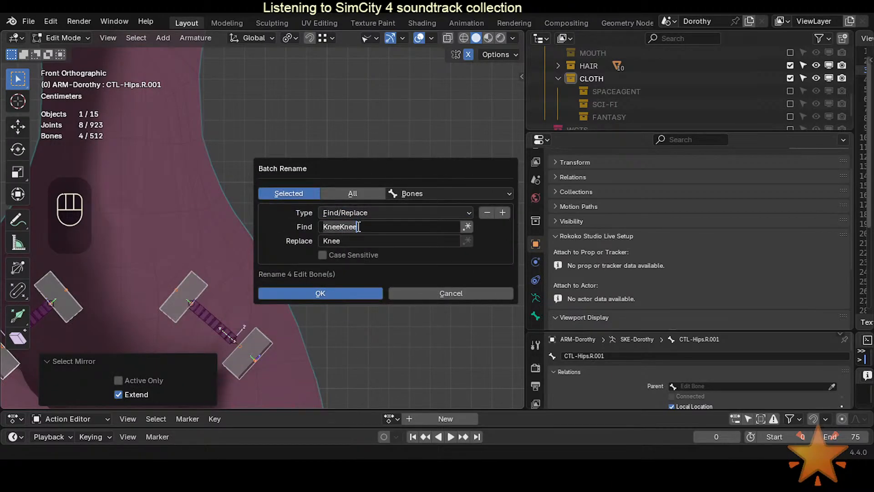
type("CTL-")
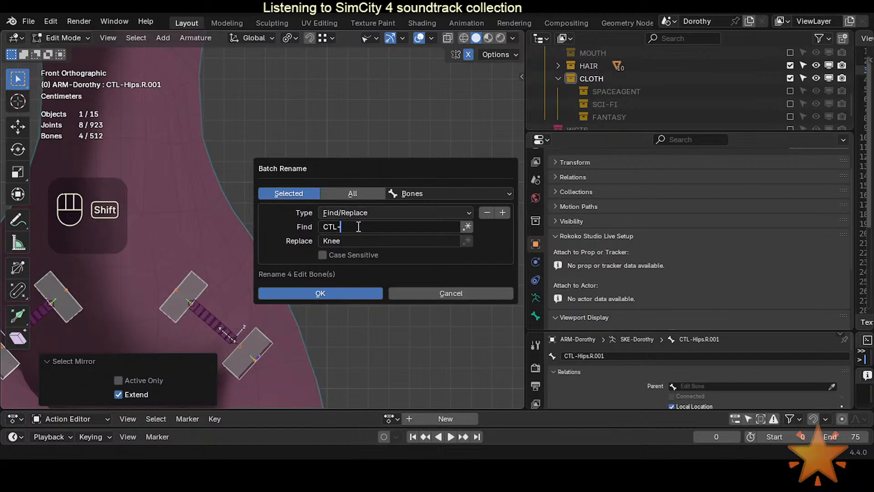
key("Tab")
type("H")
key("BackSpace")
type("HDL-")
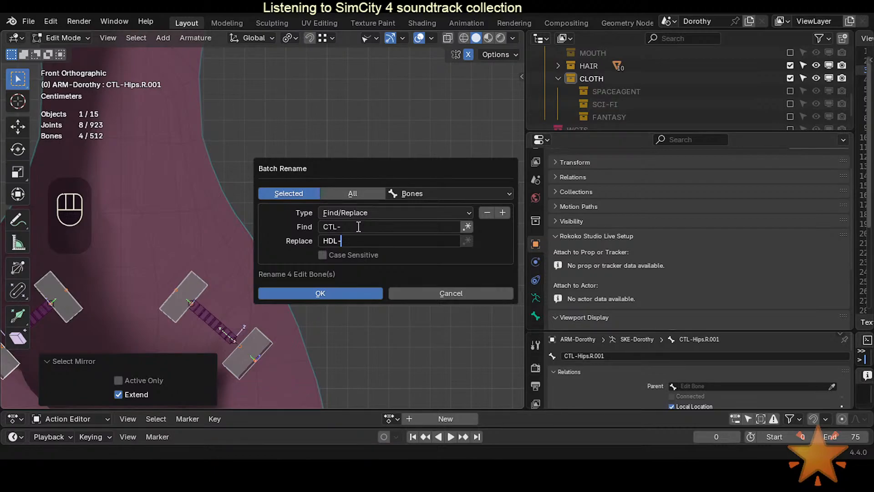
type("Smoother")
left_click(328, 294)
Check the new names of the two left hip handle bones by selecting them alternately.
left_click(233, 355)
left_click(256, 355)
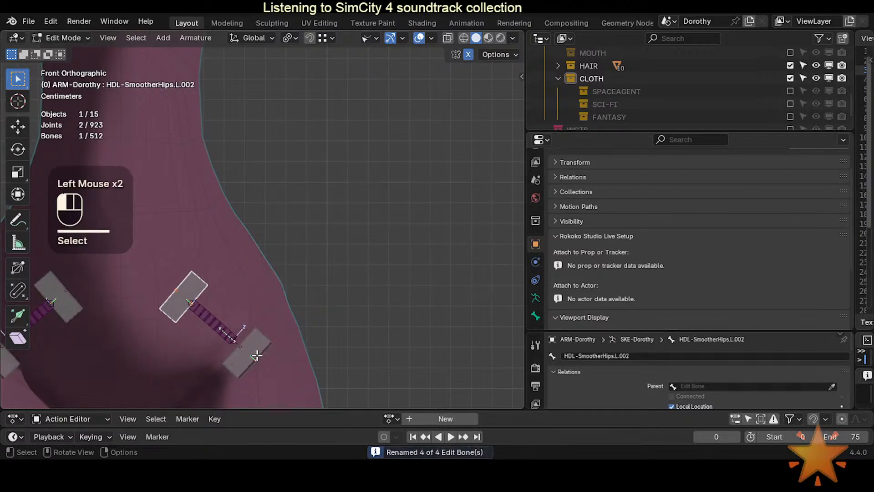
left_click(181, 296)
left_click(257, 352)
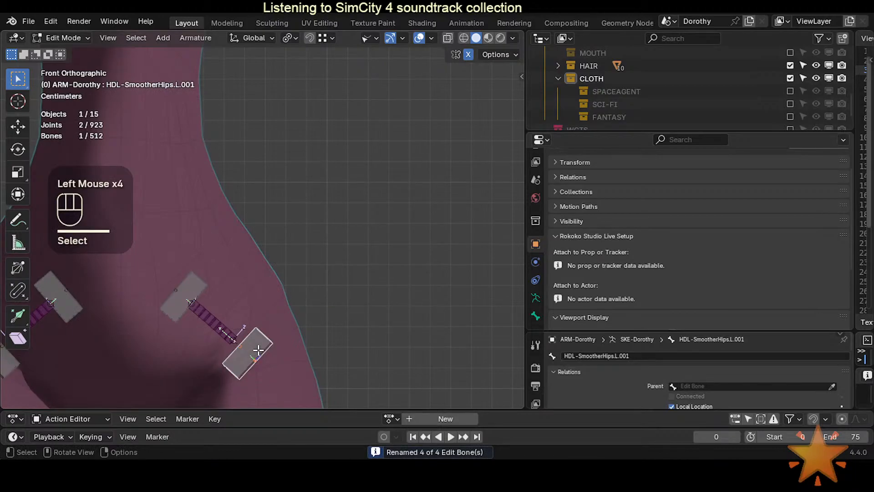
left_click(184, 282)
middle_click_drag(184, 282, 228, 273, "shift")
left_click(306, 333)
left_click(306, 333)
left_click(312, 335)
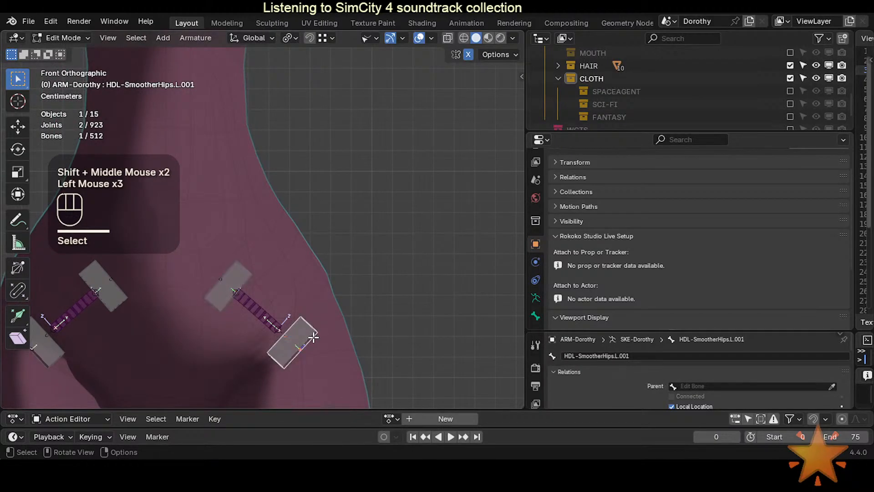
Compare the names of the left hip's inner and outer handle bones once more.
left_click(246, 277)
left_click(301, 342)
left_click(245, 270)
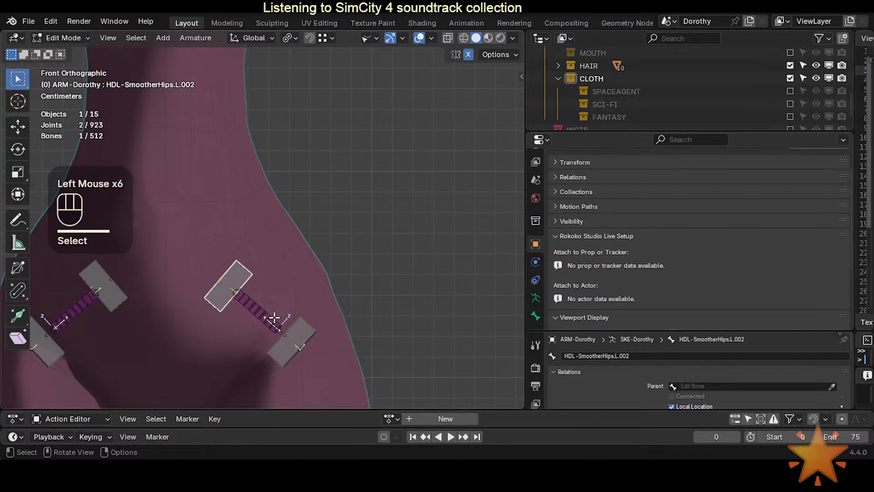
Select the bendy bones of both hips and set up a batch rename that finds DEF- and replaces it with HLP3-.
left_click(257, 304)
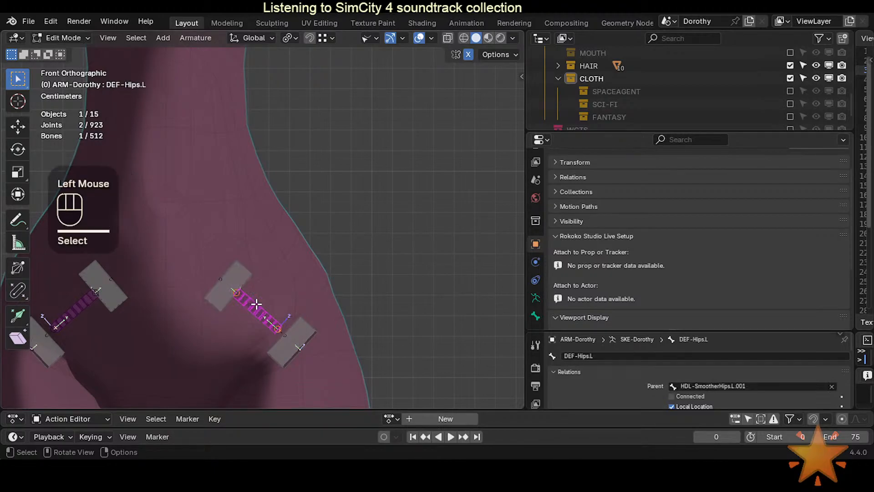
left_click(86, 307, "shift")
key("ctrl+F2")
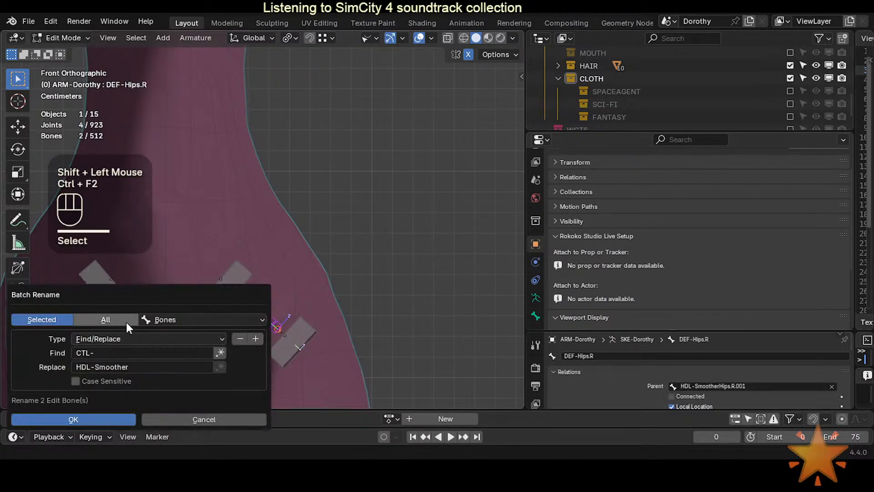
left_click(123, 354)
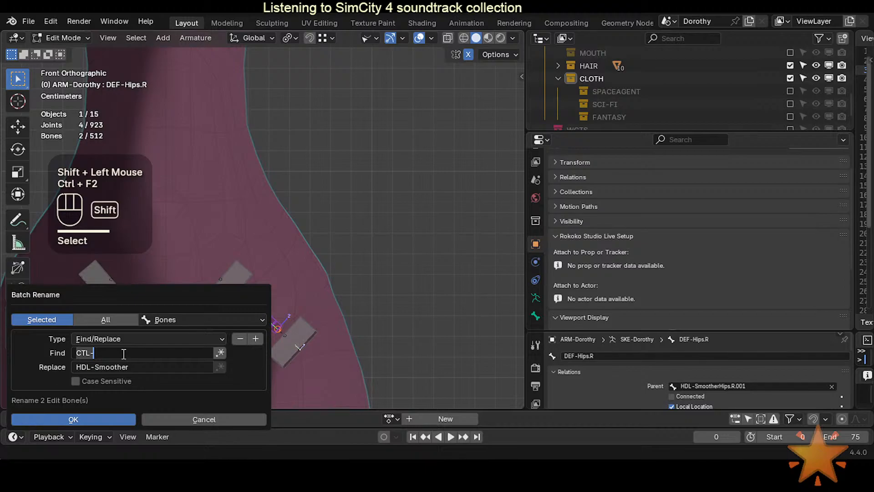
type("DEF-")
key("Tab")
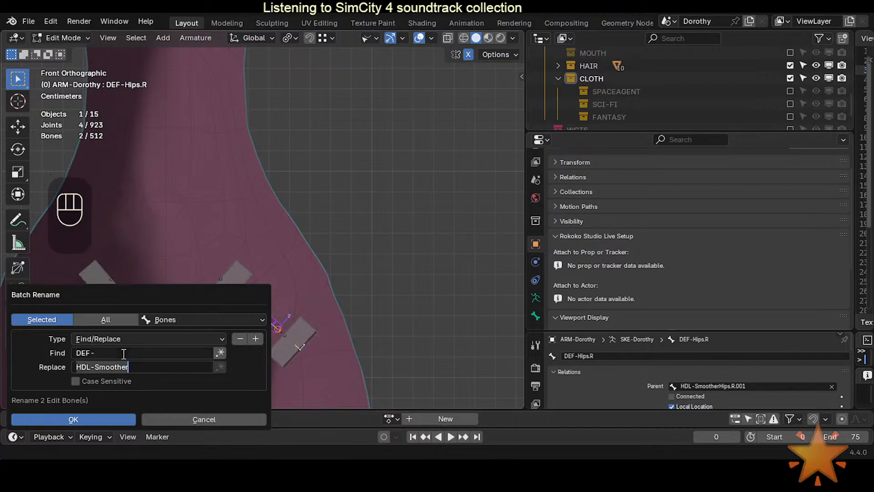
key("shift")
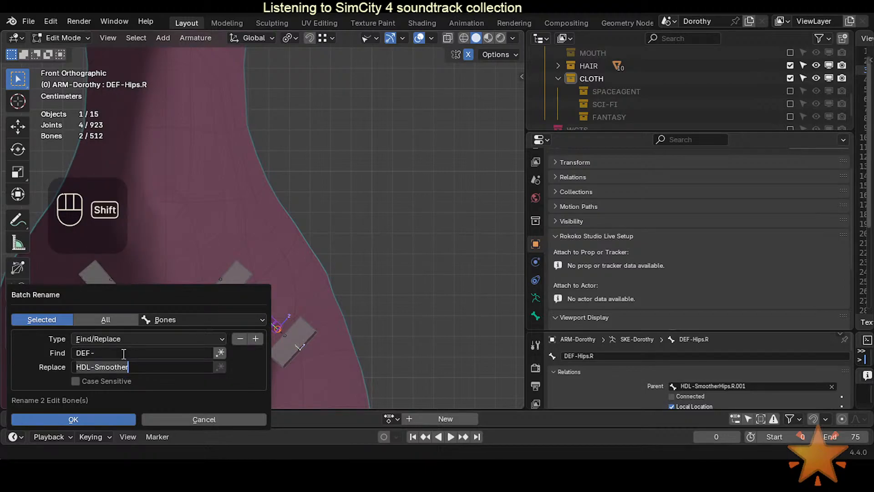
type("HLP")
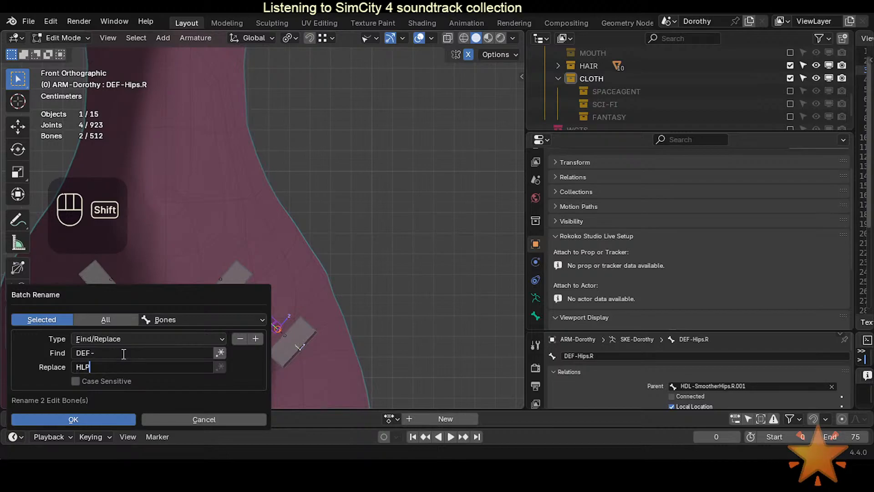
type("3")
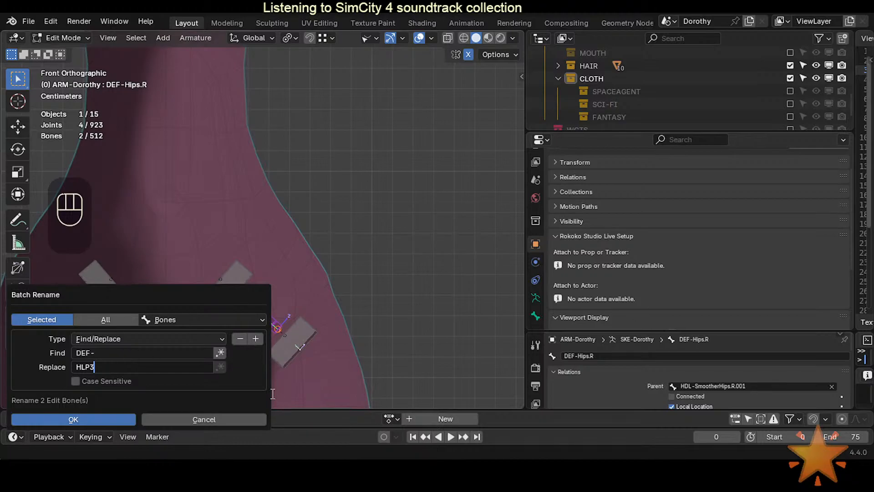
type("-")
Extend the find text to DEF-Hips and the replacement to HLP3-Hip, and apply the batch rename to both bendy bones.
left_click(149, 353)
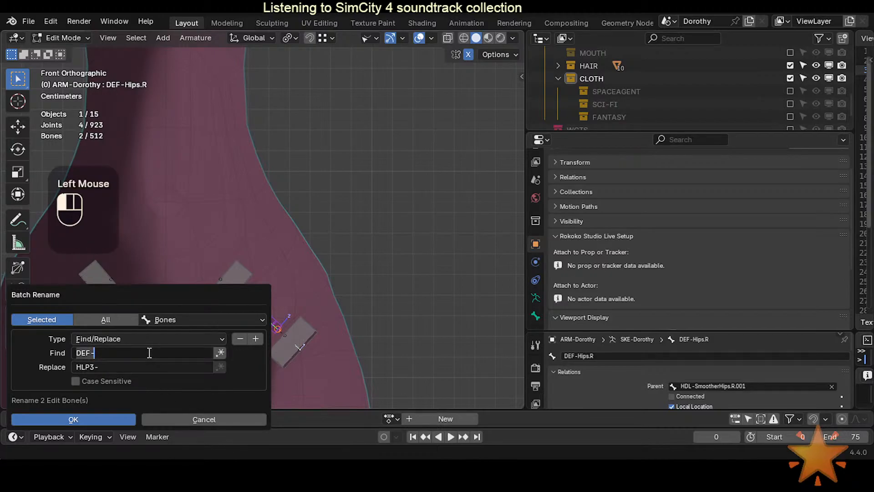
type("Hips")
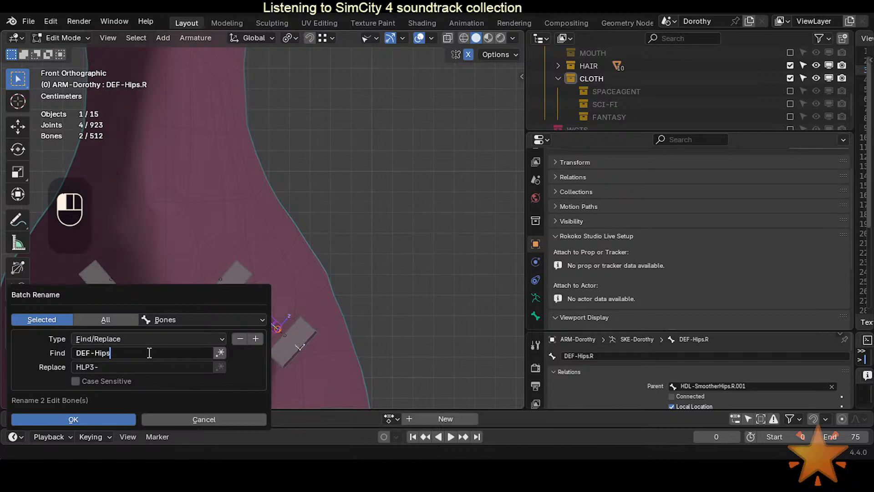
left_click(119, 367)
left_click(128, 367)
type("Hip")
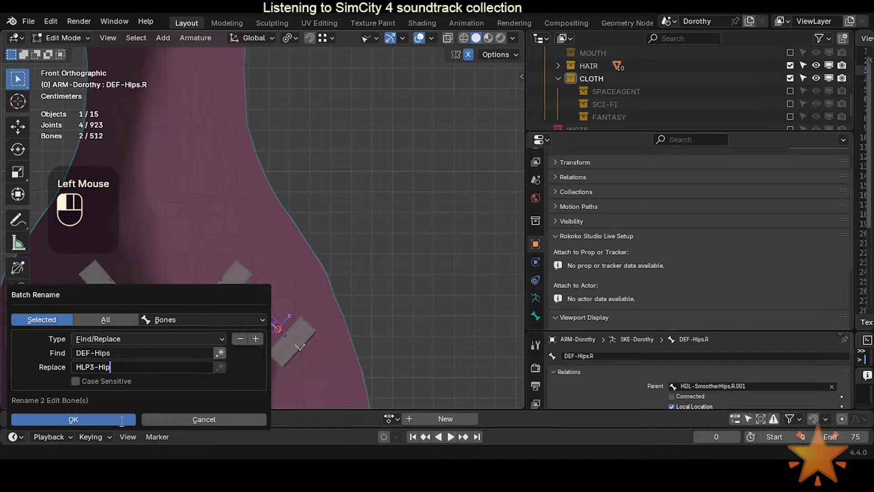
type("SSS")
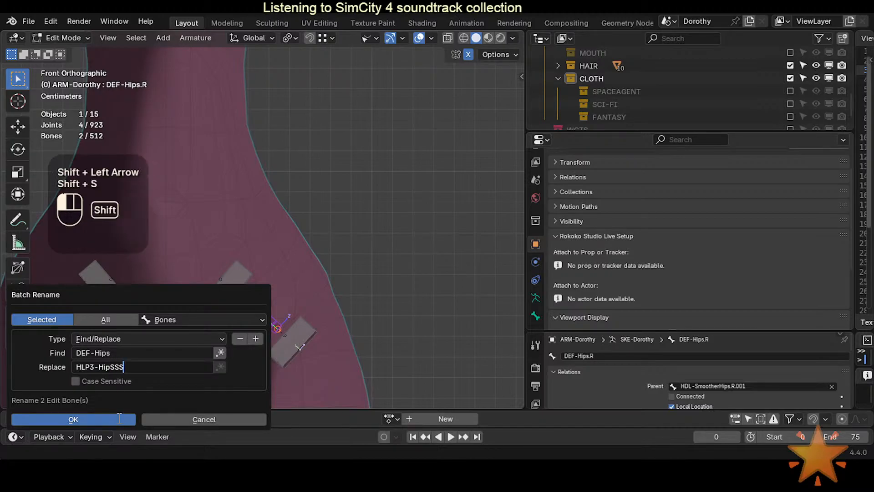
key("BackSpace")
key("BackSpace")
key("BackSpace")
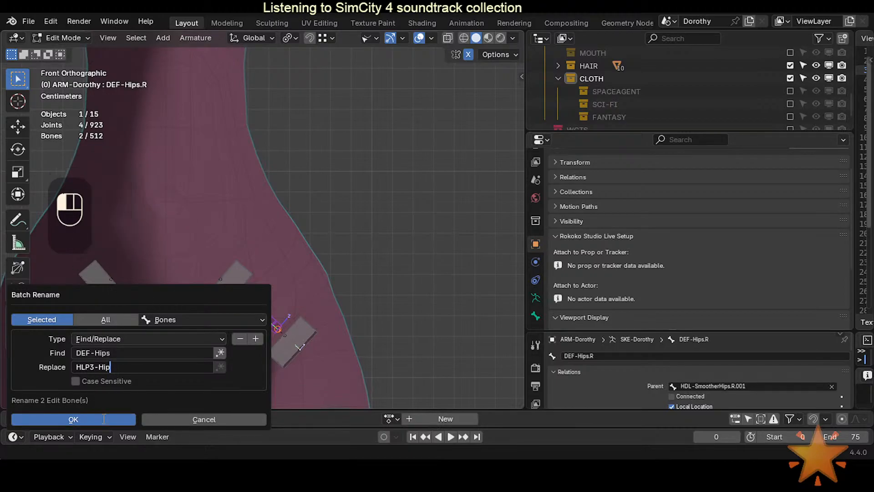
left_click(104, 418)
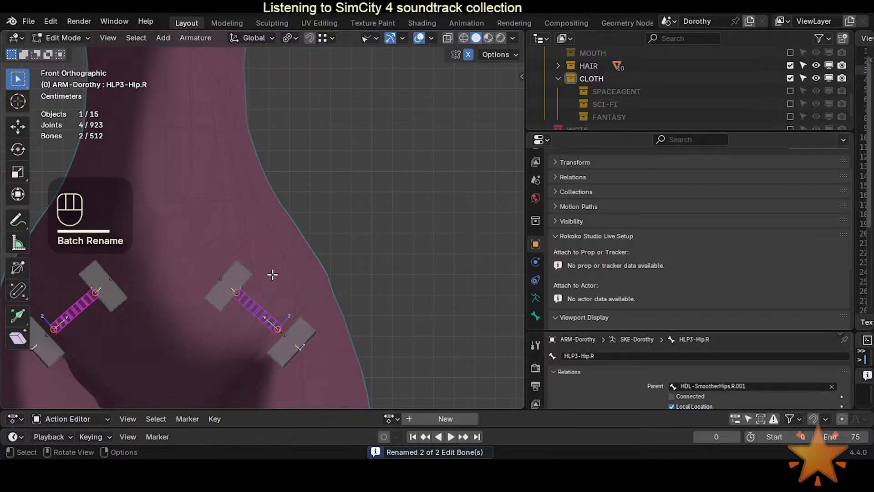